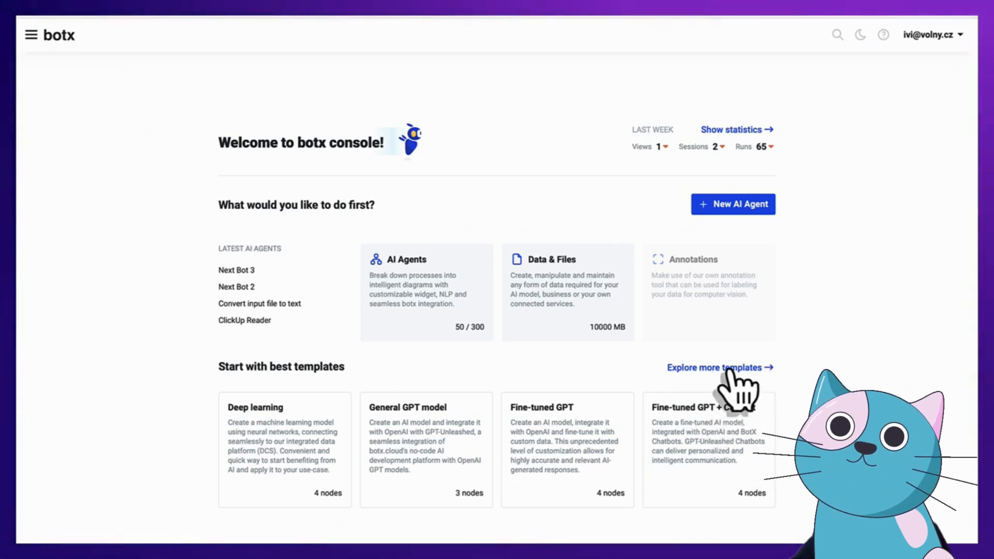
From the full template list, create an agent from the GPT VC PitchDeck Analyst and Email Reader template
{"action": "left_click", "coordinate": [727, 369]}
{"action": "scroll", "coordinate": [763, 344], "scroll_direction": "down", "scroll_amount": 10}
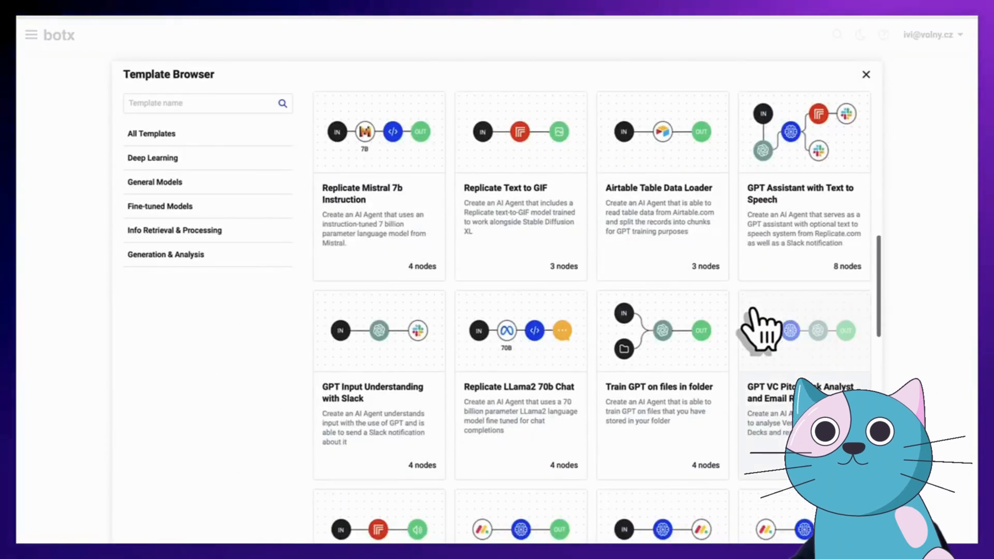
{"action": "scroll", "coordinate": [761, 332], "scroll_direction": "down", "scroll_amount": 2}
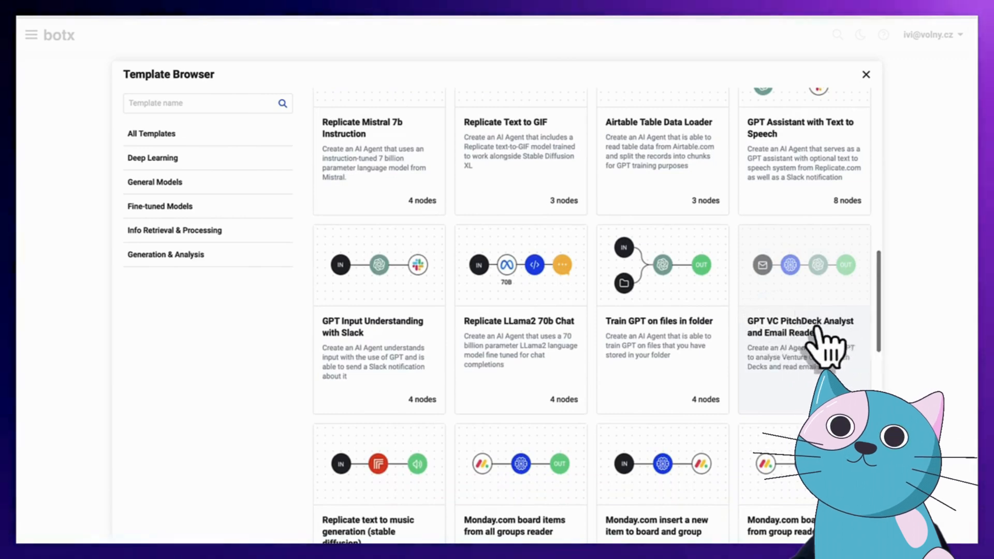
{"action": "left_click", "coordinate": [802, 291]}
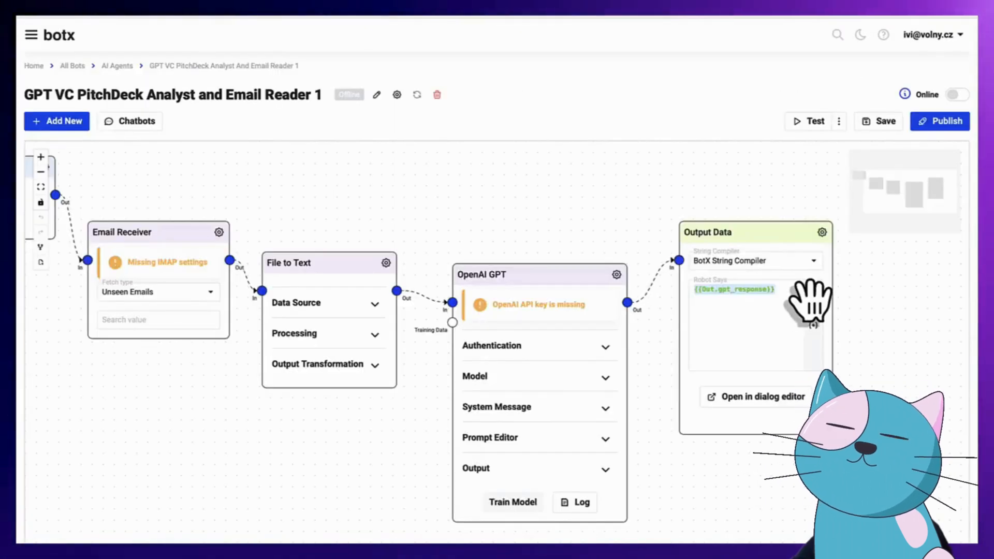
Zoom out and pan so Input Data through Output Data fit on screen, nudging the Email Receiver node
{"action": "scroll", "coordinate": [444, 223], "scroll_direction": "down", "scroll_amount": 1}
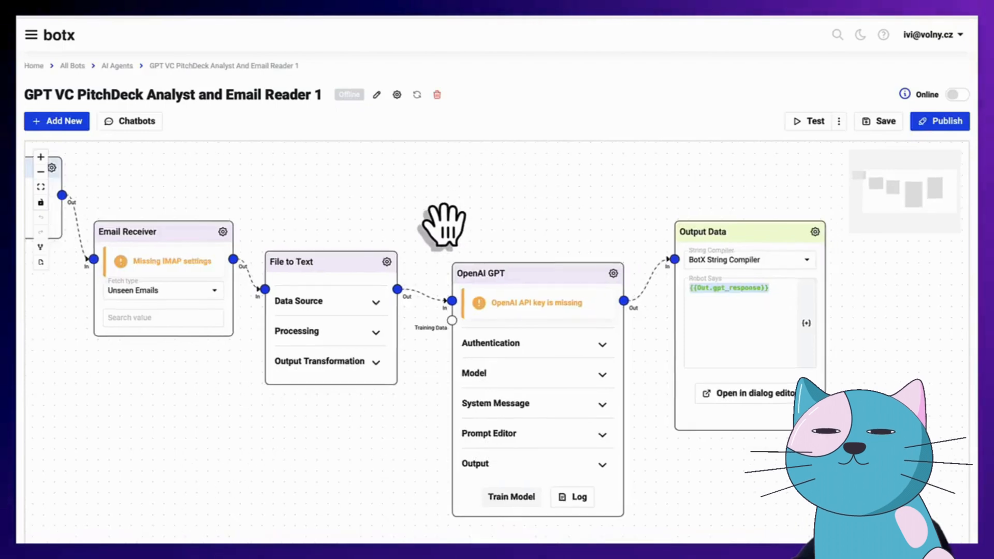
{"action": "scroll", "coordinate": [444, 224], "scroll_direction": "down", "scroll_amount": 3}
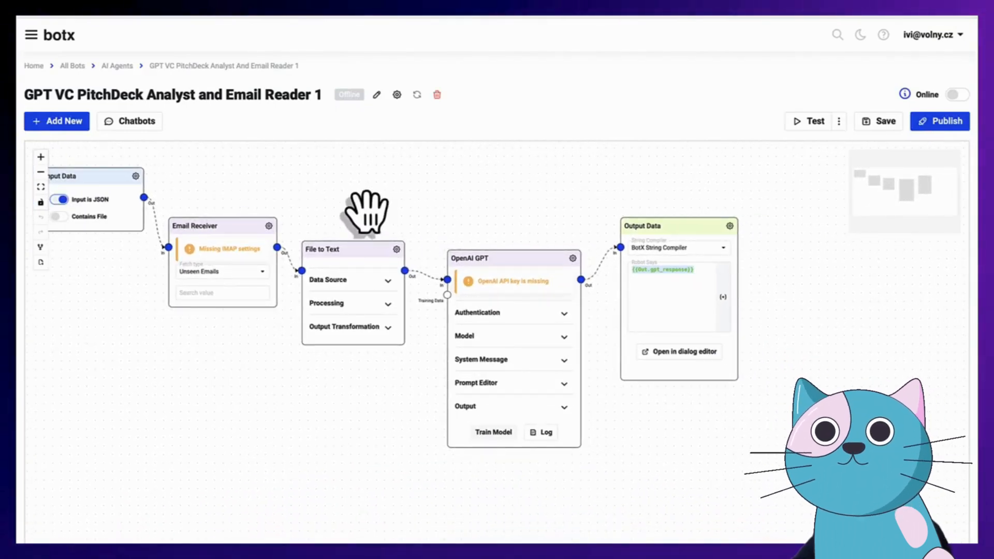
{"action": "left_click_drag", "start_coordinate": [342, 201], "coordinate": [413, 239]}
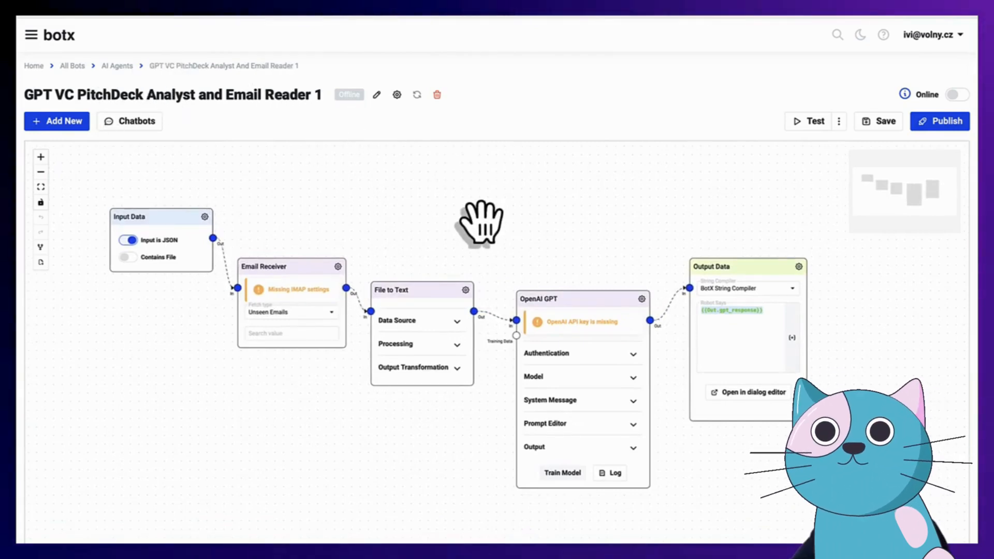
{"action": "left_click_drag", "start_coordinate": [459, 249], "coordinate": [485, 252]}
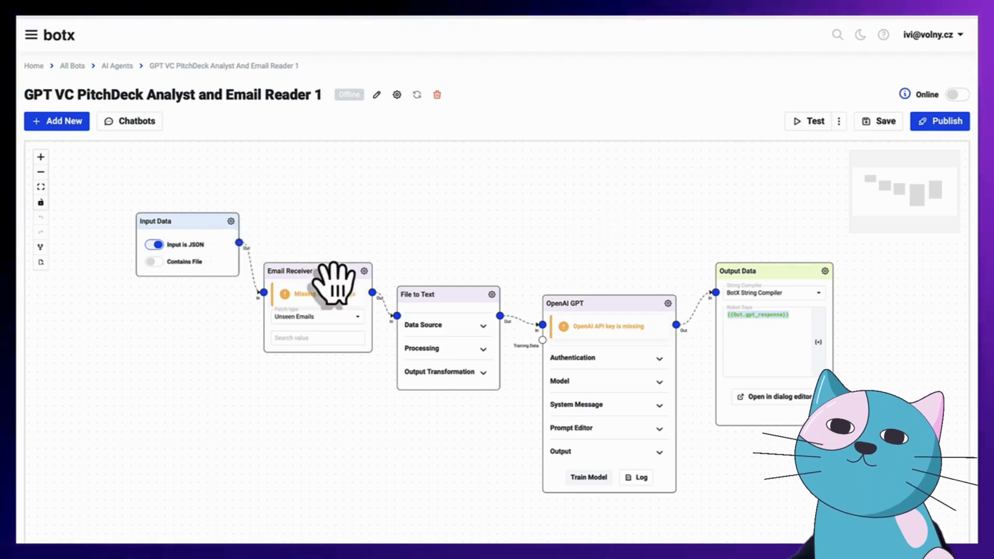
{"action": "left_click_drag", "start_coordinate": [341, 288], "coordinate": [343, 286]}
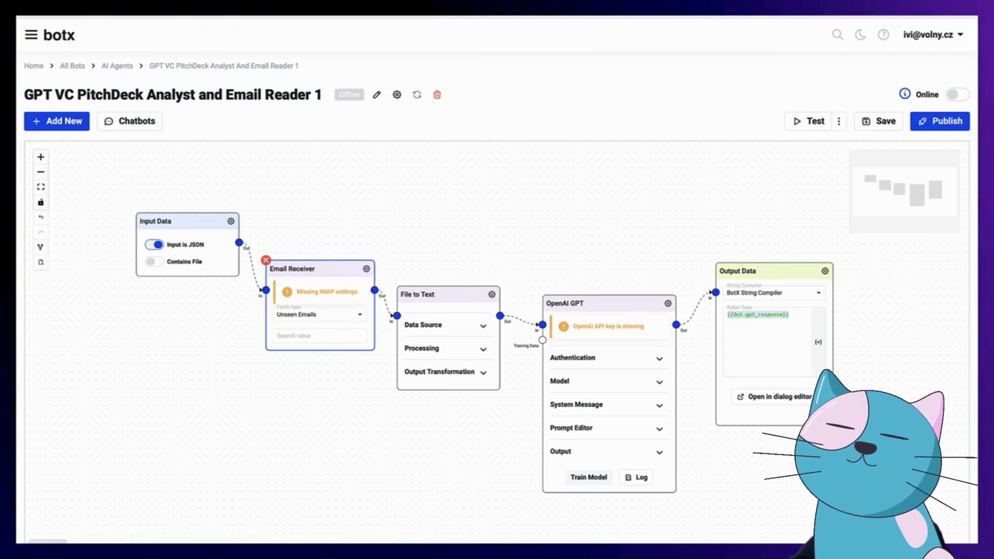
In the Finder test folder, select the Octopus App pitch deck .pptx and open it in Quick Look
{"action": "key", "text": "super+Tab"}
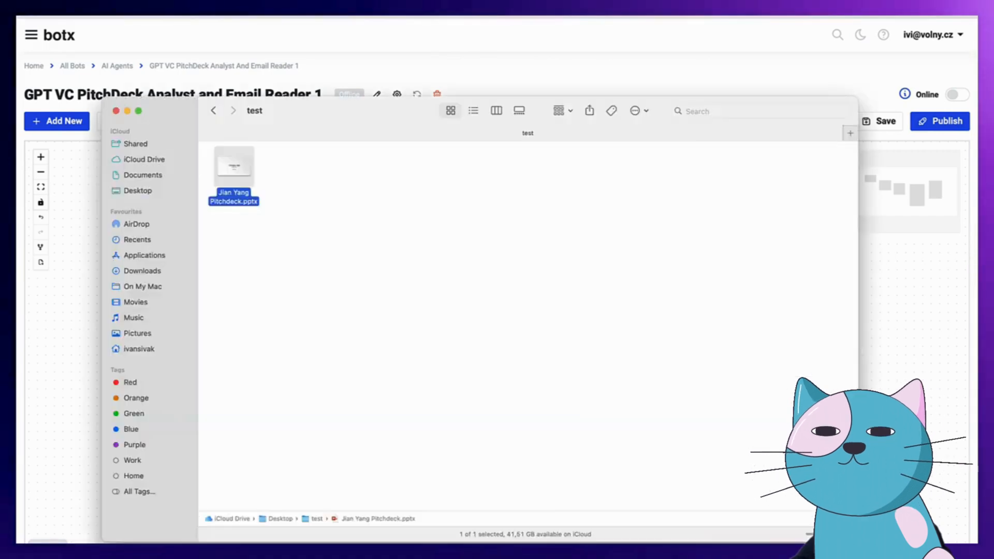
{"action": "left_click", "coordinate": [315, 220]}
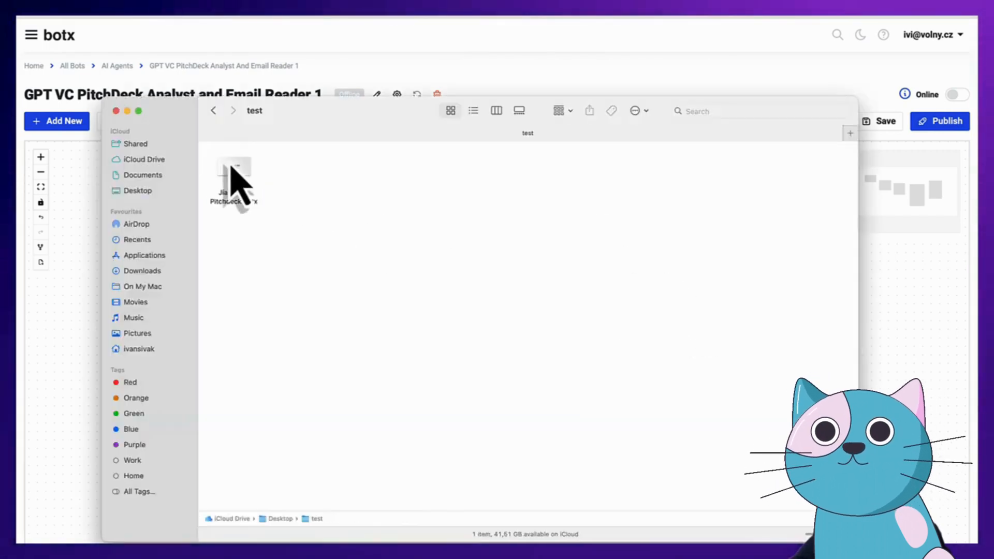
{"action": "left_click", "coordinate": [242, 173]}
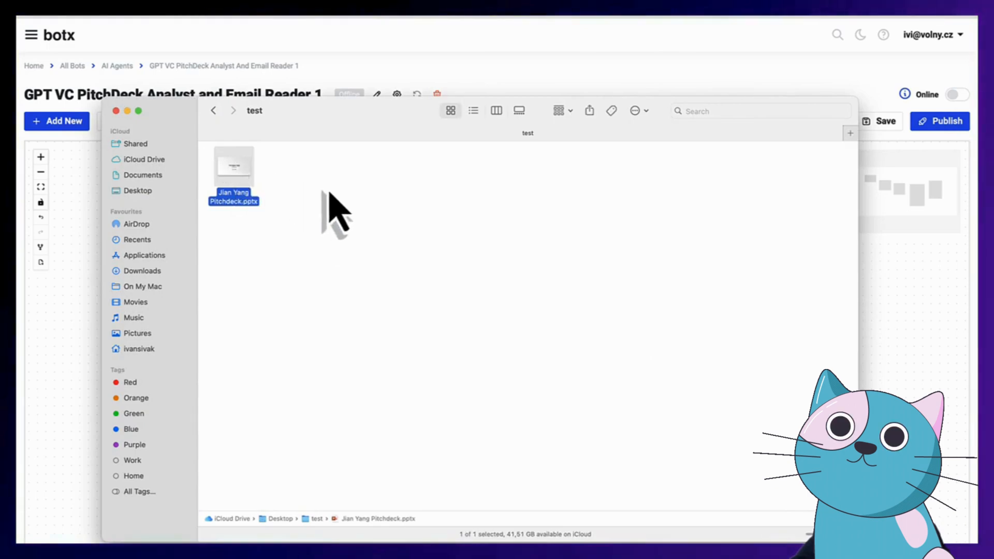
{"action": "key", "text": "space"}
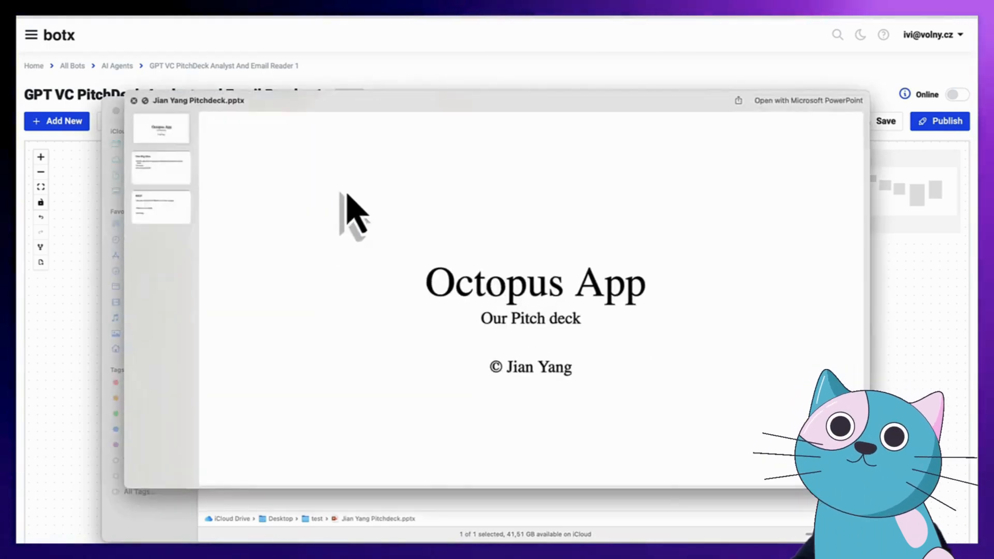
Scroll through the pitch deck slides, close the preview, and move the Finder window slightly lower
{"action": "scroll", "coordinate": [558, 235], "scroll_direction": "down", "scroll_amount": 5}
{"action": "scroll", "coordinate": [560, 239], "scroll_direction": "up", "scroll_amount": 5}
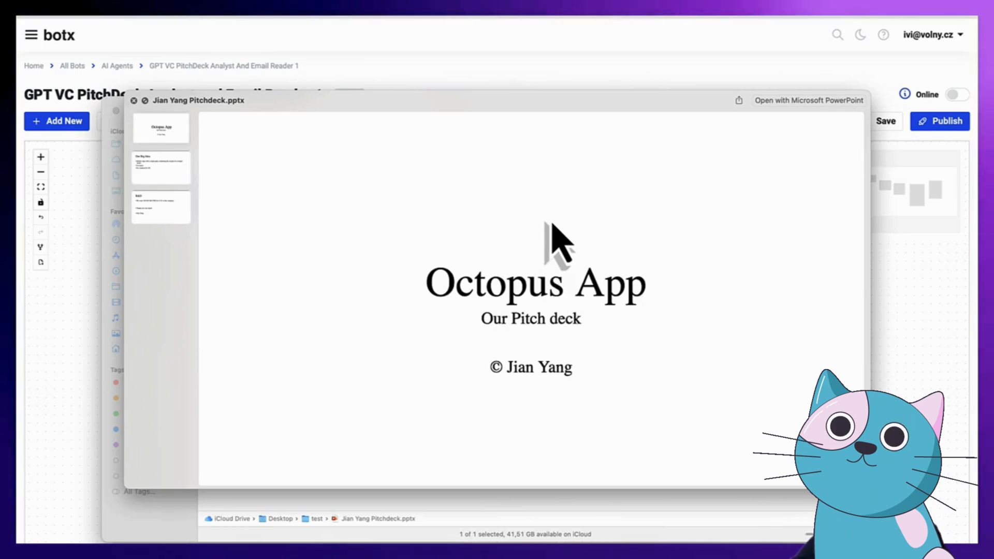
{"action": "scroll", "coordinate": [569, 299], "scroll_direction": "down", "scroll_amount": 5}
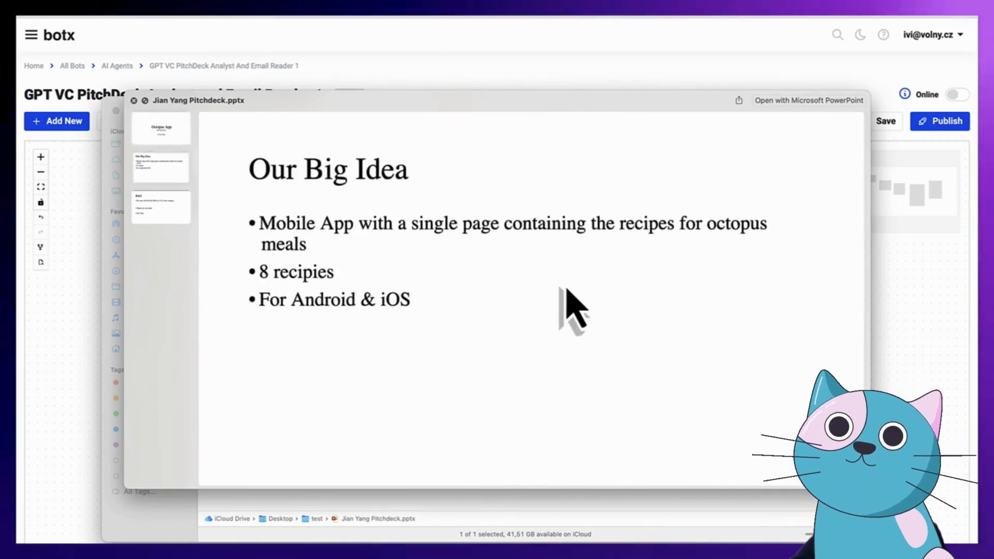
{"action": "scroll", "coordinate": [566, 289], "scroll_direction": "up", "scroll_amount": 5}
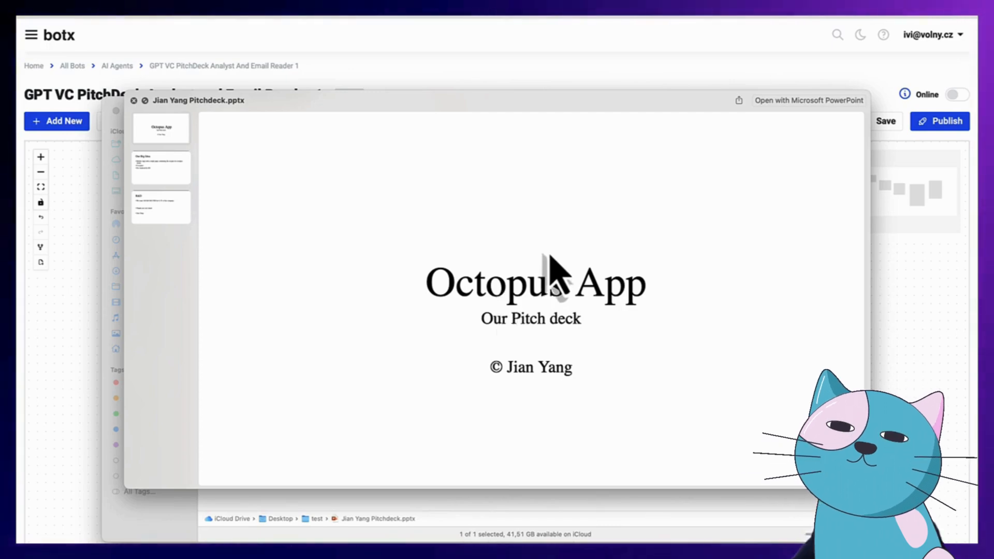
{"action": "scroll", "coordinate": [550, 256], "scroll_direction": "down", "scroll_amount": 5}
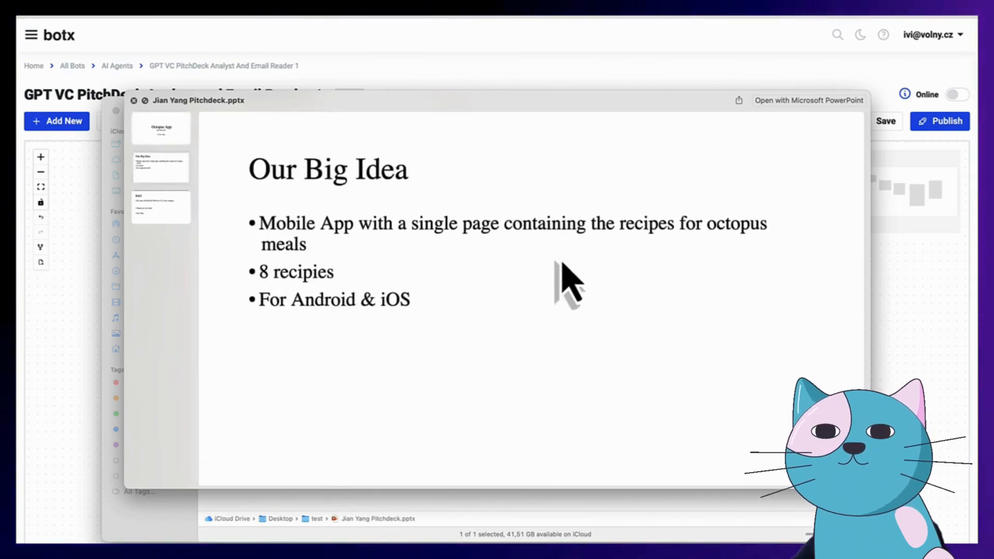
{"action": "scroll", "coordinate": [568, 282], "scroll_direction": "down", "scroll_amount": 3}
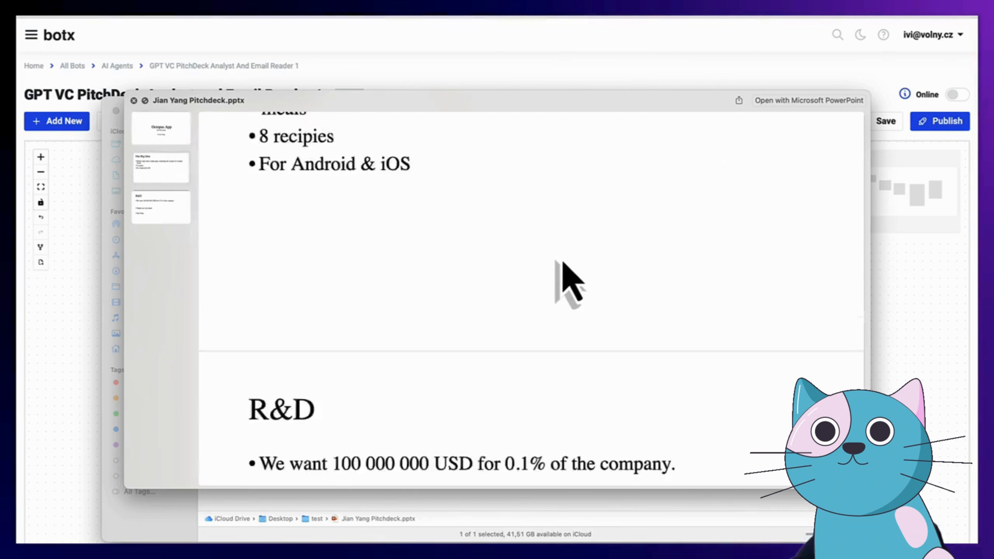
{"action": "scroll", "coordinate": [564, 269], "scroll_direction": "down", "scroll_amount": 4}
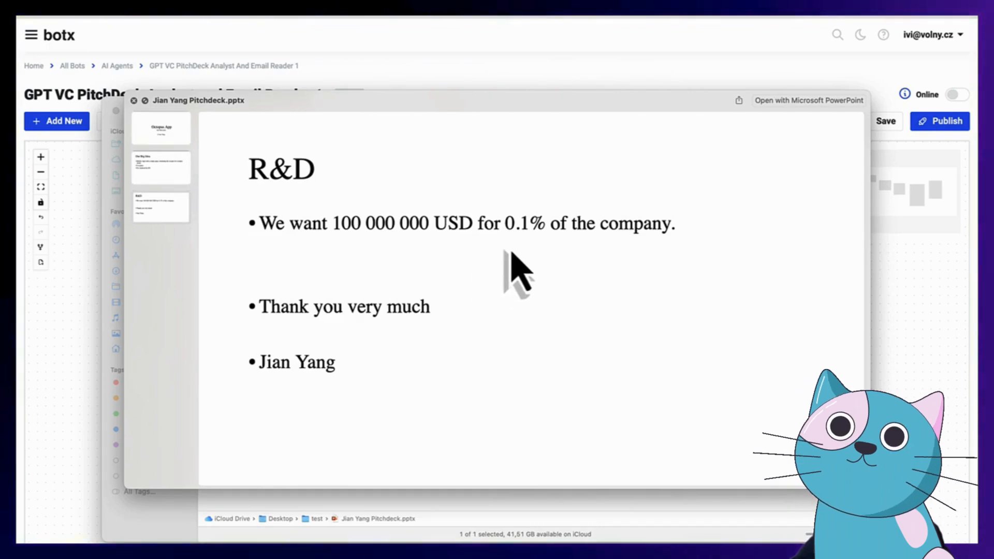
{"action": "scroll", "coordinate": [508, 261], "scroll_direction": "up", "scroll_amount": 3}
{"action": "scroll", "coordinate": [511, 248], "scroll_direction": "up", "scroll_amount": 3}
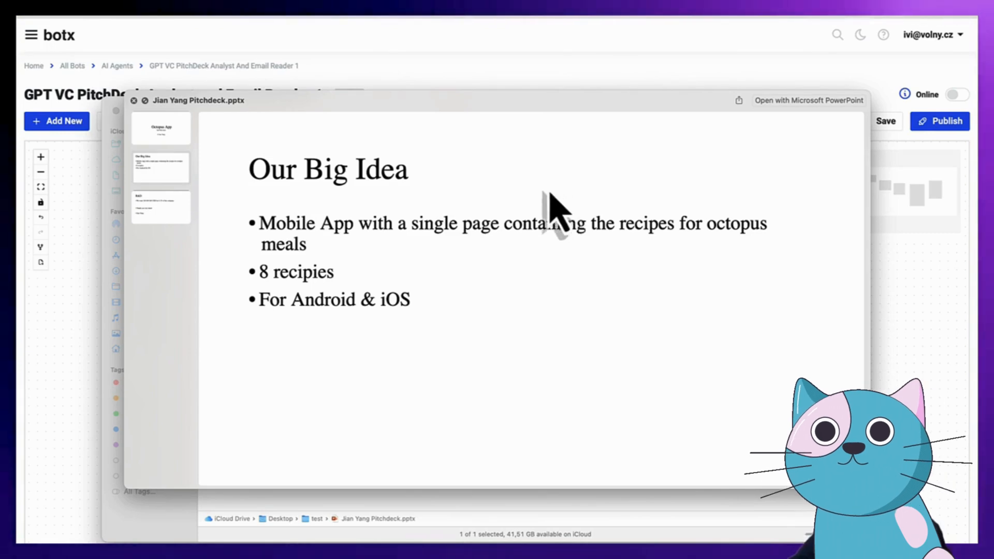
{"action": "scroll", "coordinate": [496, 228], "scroll_direction": "down", "scroll_amount": 5}
{"action": "scroll", "coordinate": [507, 228], "scroll_direction": "up", "scroll_amount": 3}
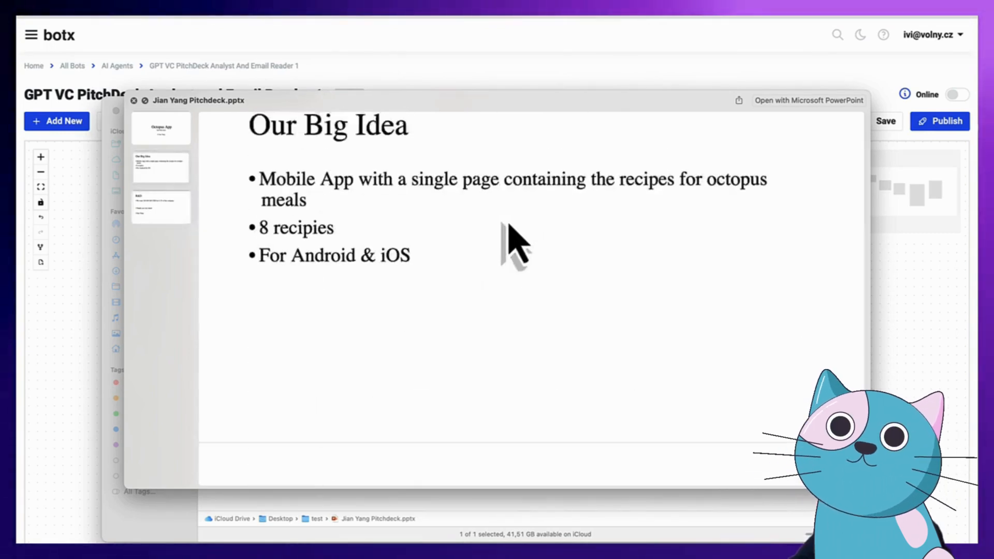
{"action": "key", "text": "space"}
{"action": "left_click_drag", "start_coordinate": [356, 124], "coordinate": [379, 160]}
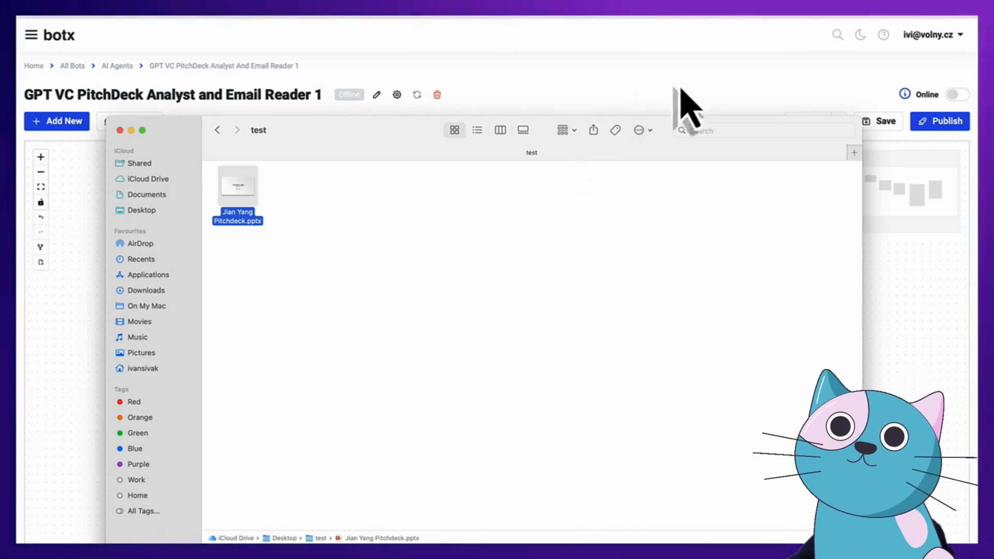
Close the Finder window, pan the flow canvas up-left, and move the Email Receiver node slightly up
{"action": "left_click", "coordinate": [640, 96]}
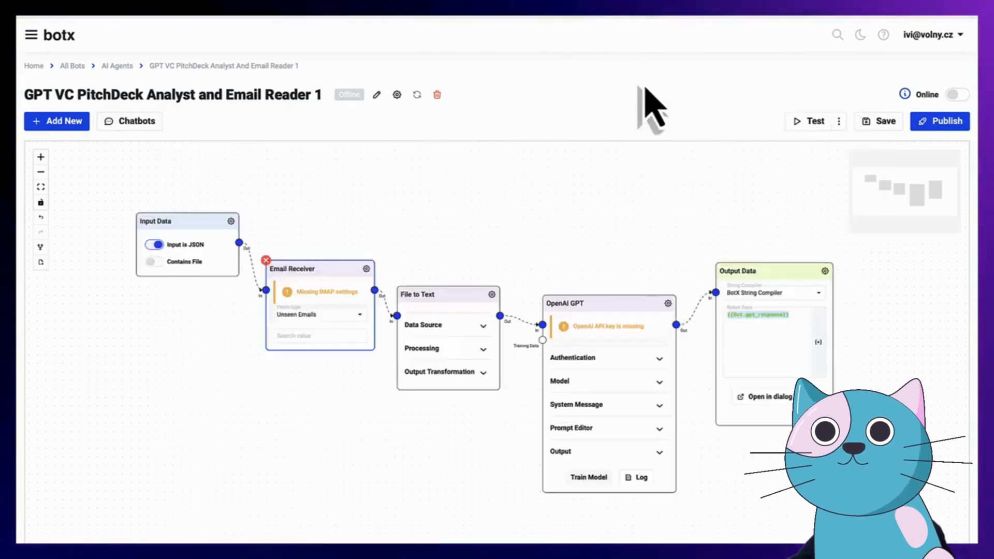
{"action": "left_click_drag", "start_coordinate": [484, 257], "coordinate": [455, 244]}
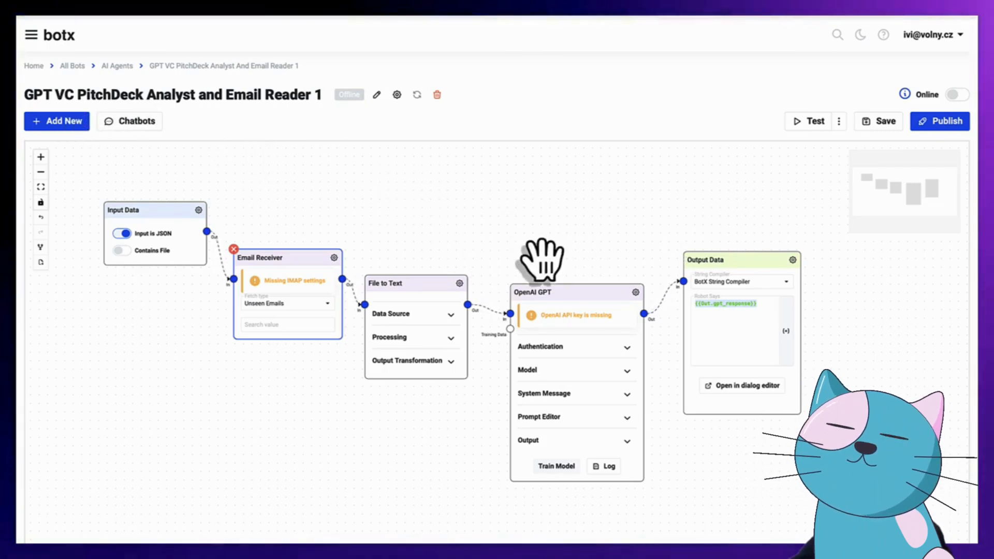
{"action": "left_click_drag", "start_coordinate": [533, 256], "coordinate": [519, 249]}
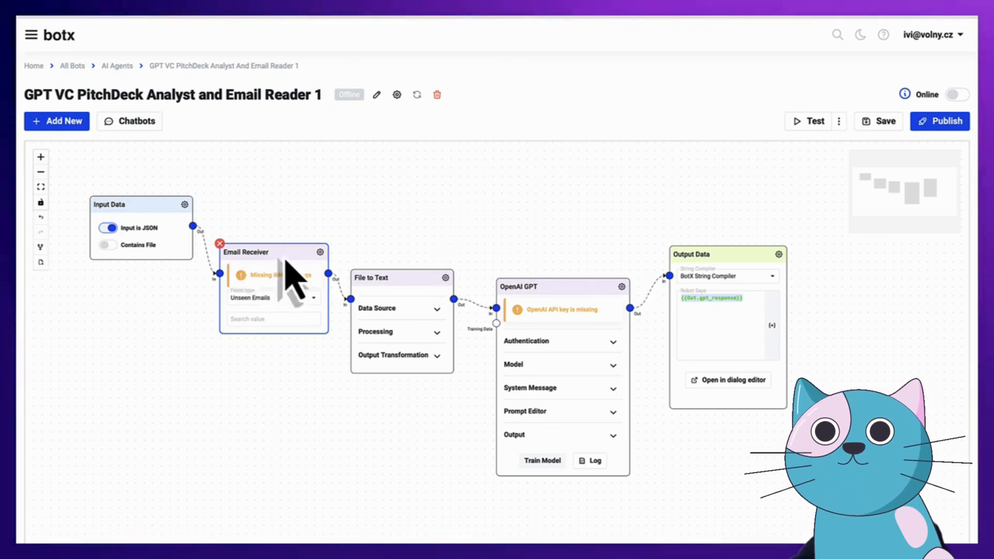
{"action": "left_click_drag", "start_coordinate": [283, 268], "coordinate": [285, 258]}
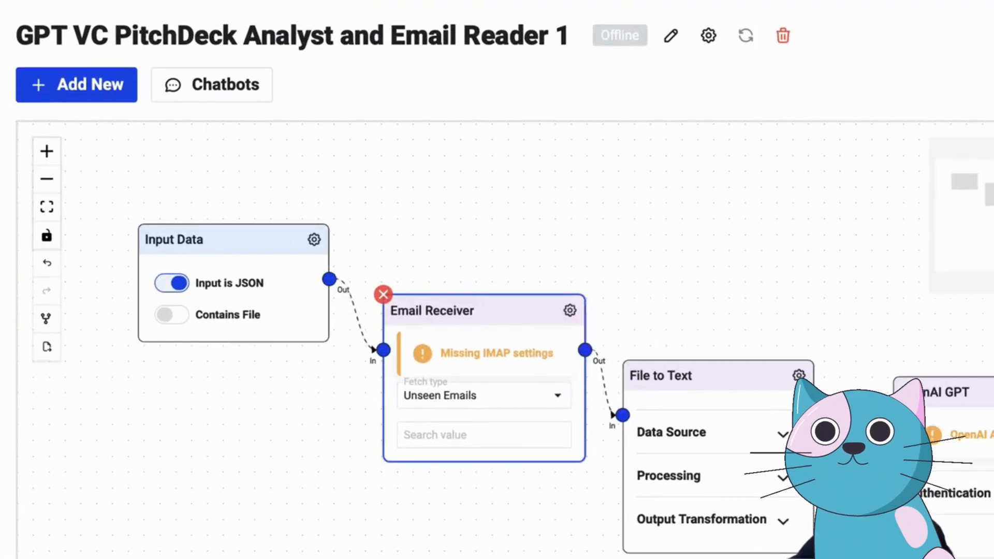
Set the Email Receiver's IMAP host to mail.privateemail.com and username to the mailbox e-mail address
{"action": "left_click", "coordinate": [581, 361]}
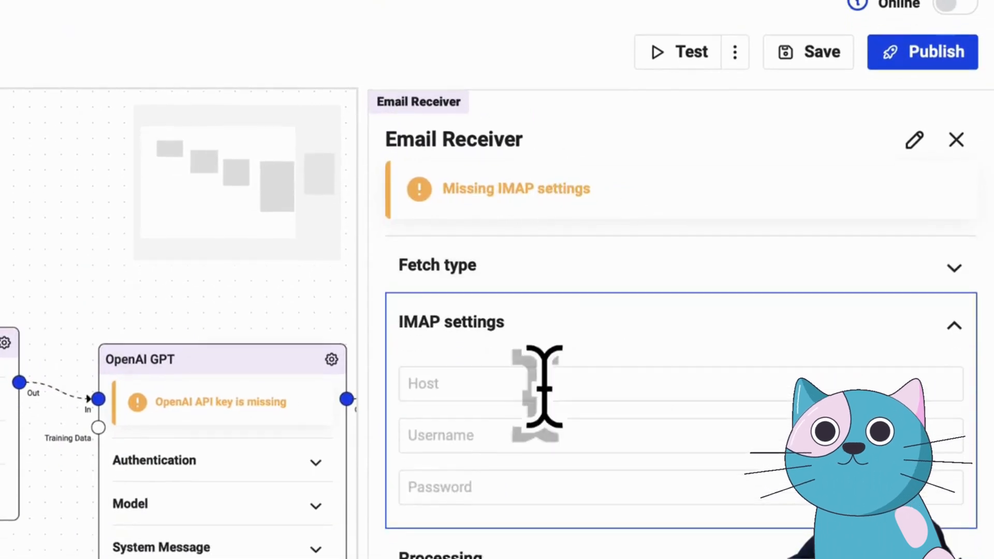
{"action": "left_click", "coordinate": [481, 422]}
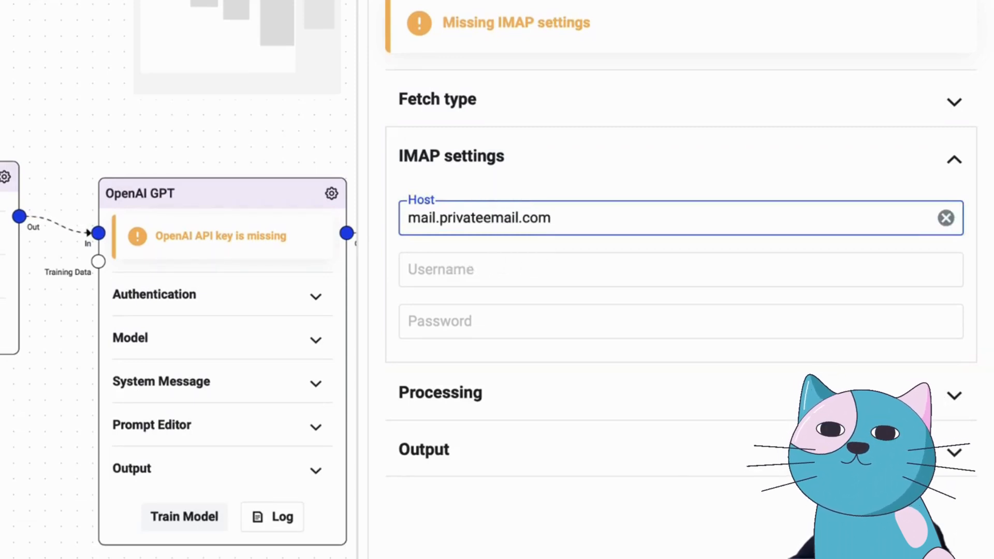
{"action": "left_click", "coordinate": [492, 266]}
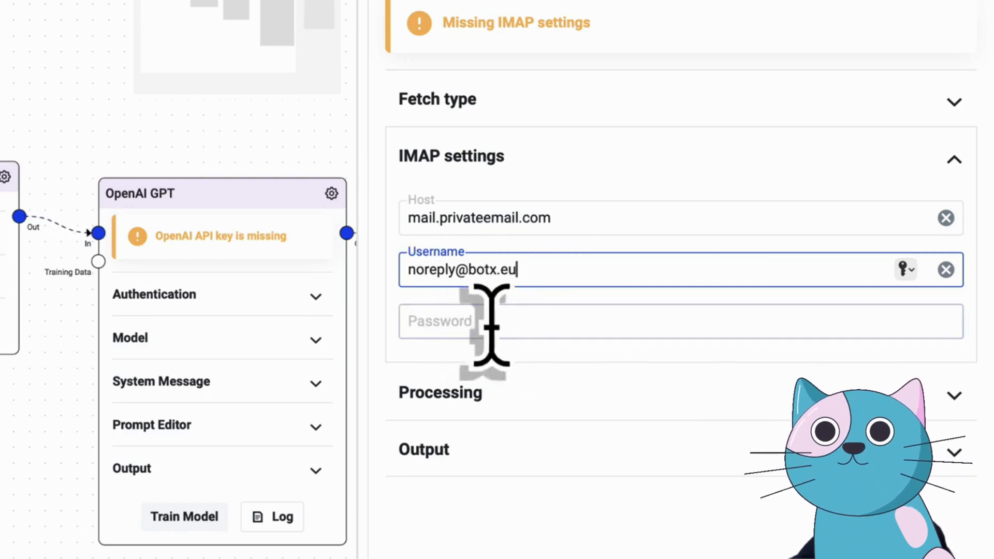
Paste the mailbox account password into the IMAP Password field
{"action": "left_click", "coordinate": [488, 331]}
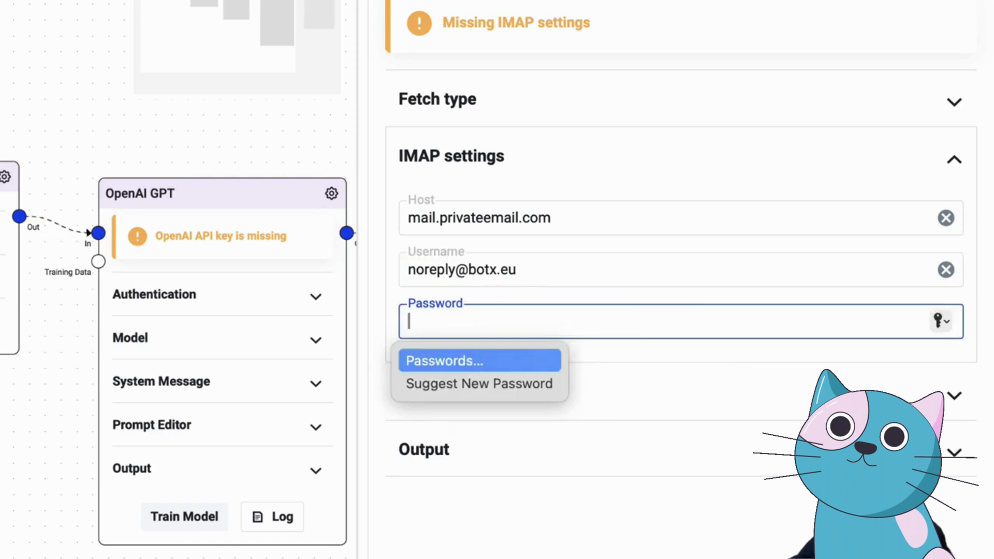
{"action": "key", "text": "super+Tab"}
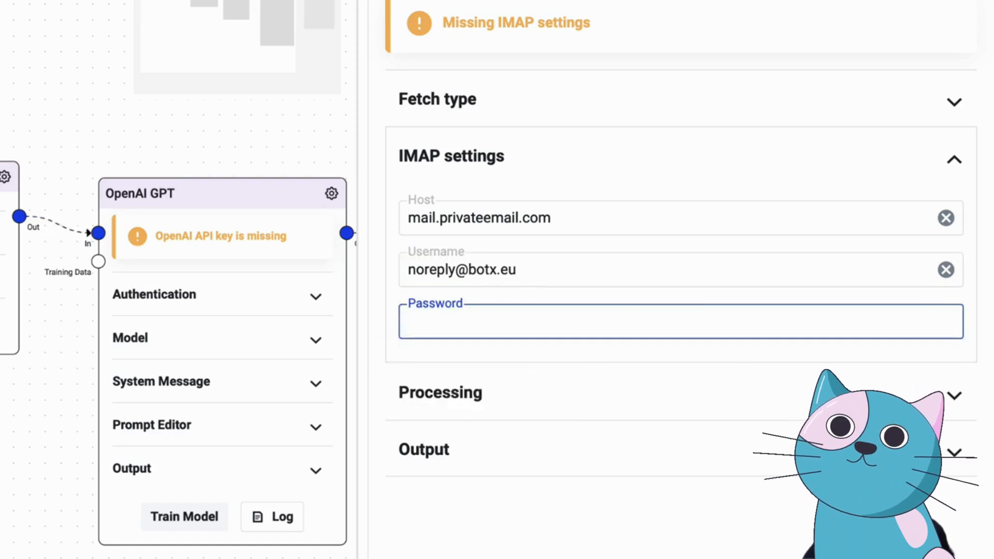
{"action": "left_click", "coordinate": [497, 322]}
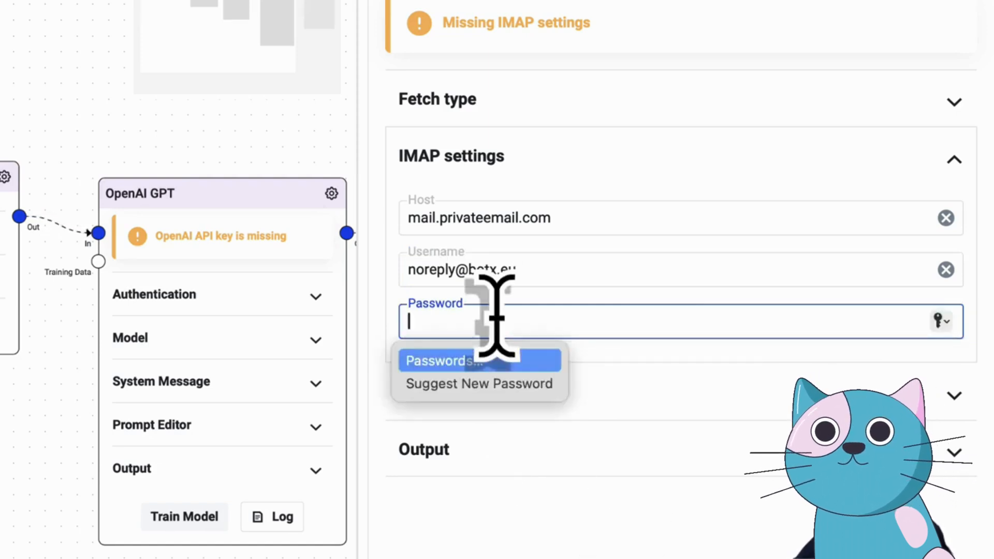
{"action": "key", "text": "super+v"}
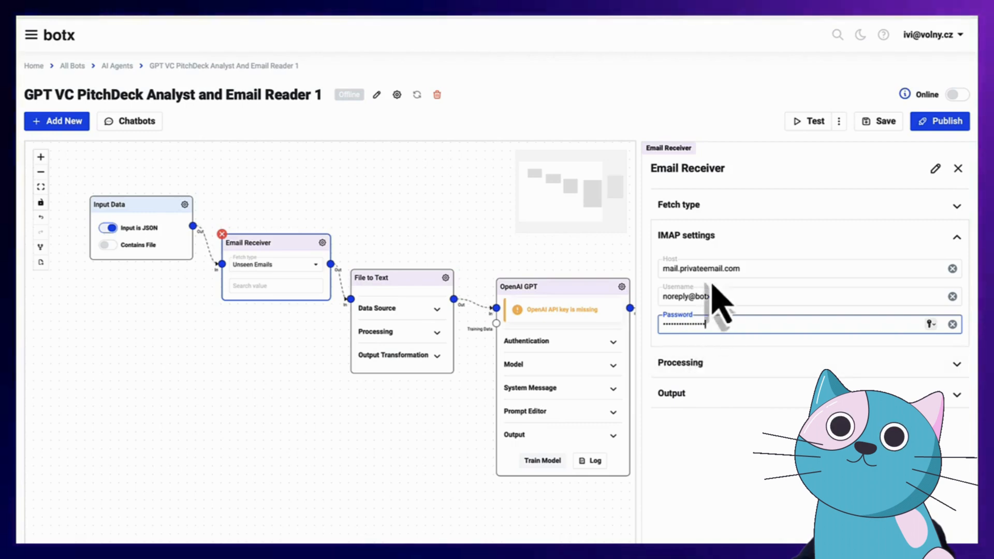
Expand Processing and Output to show attachments allowed for PDF and OpenXML types, spread by attachments
{"action": "left_click", "coordinate": [704, 365]}
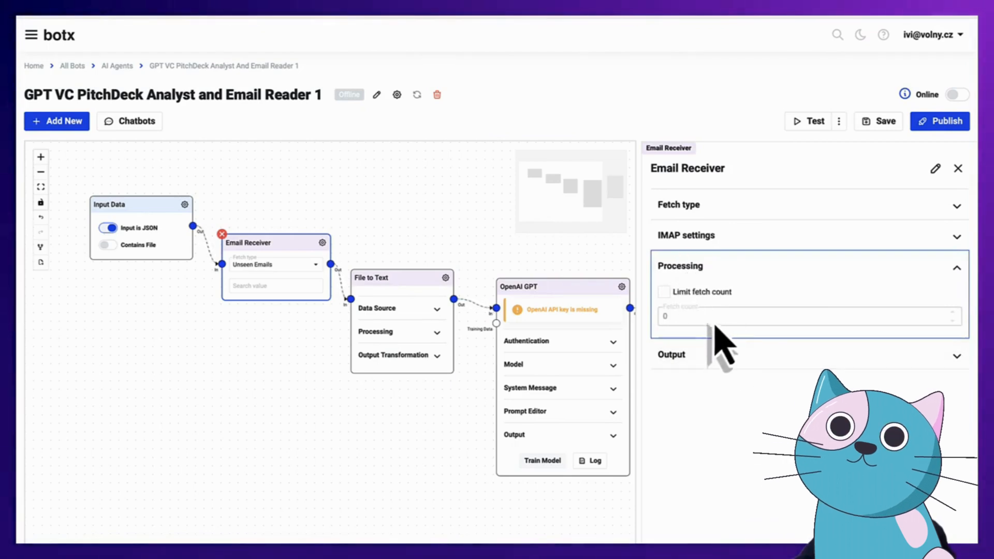
{"action": "left_click", "coordinate": [716, 356]}
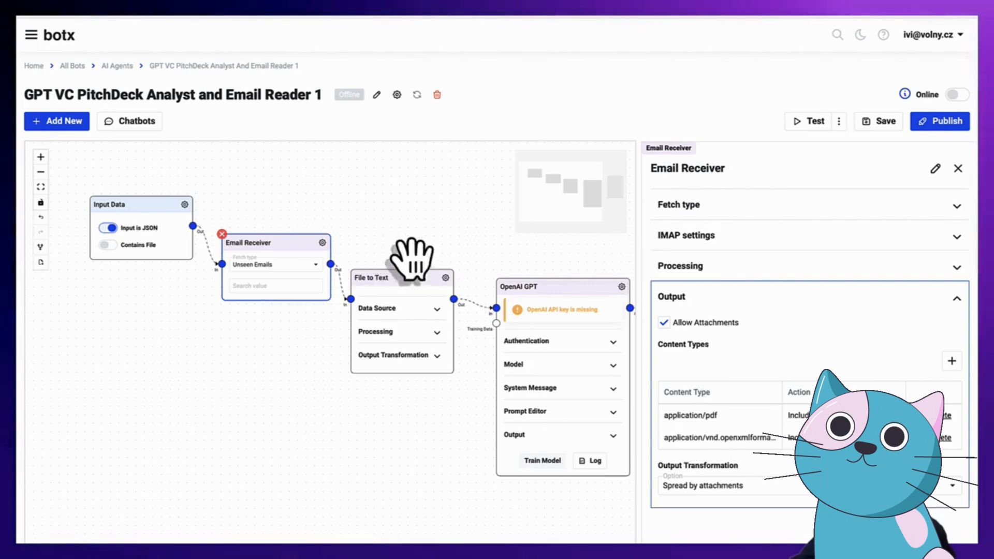
Link File to Text's Out handle to OpenAI GPT's In handle, then nudge the GPT node down-left
{"action": "left_click_drag", "start_coordinate": [483, 260], "coordinate": [337, 249]}
{"action": "left_click", "coordinate": [267, 294]}
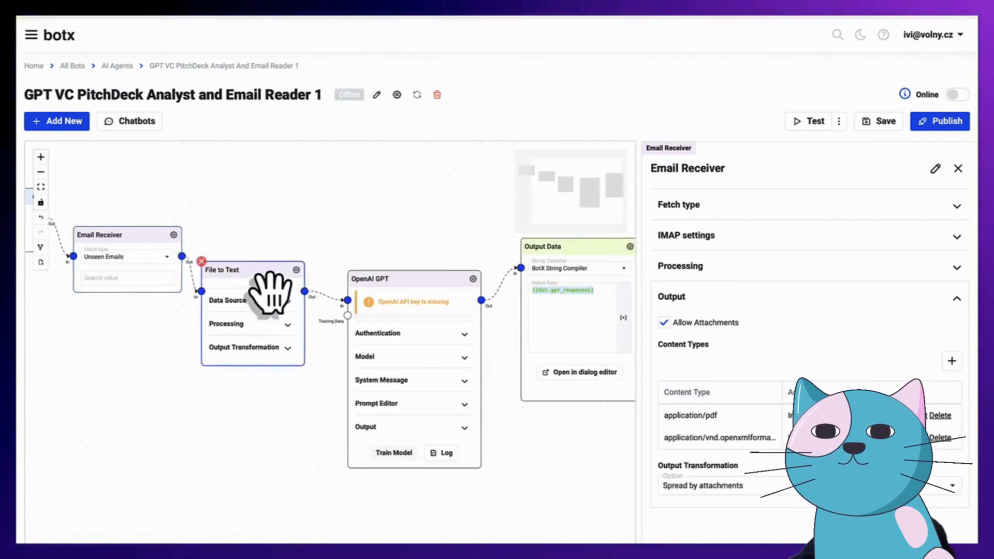
{"action": "left_click_drag", "start_coordinate": [305, 291], "coordinate": [347, 300]}
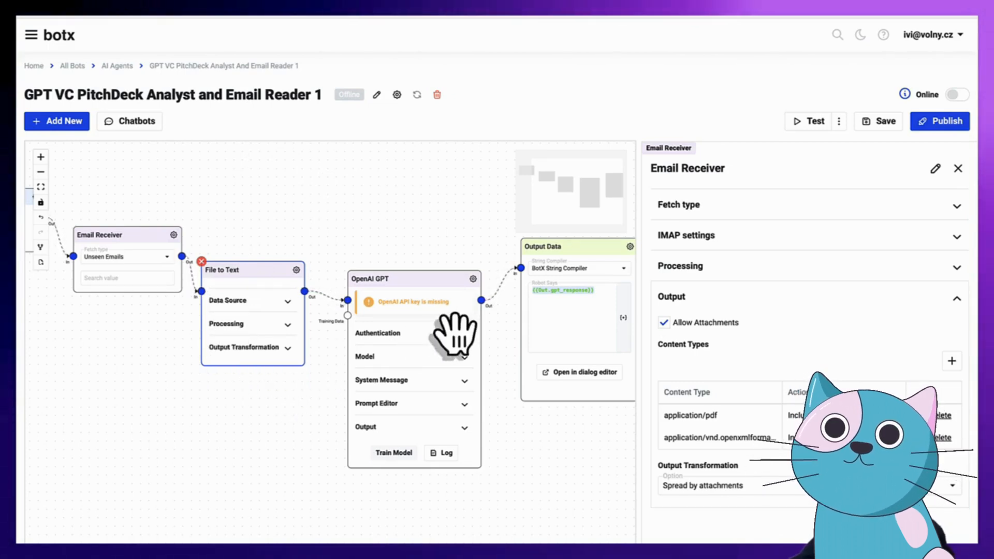
{"action": "left_click_drag", "start_coordinate": [444, 300], "coordinate": [440, 307]}
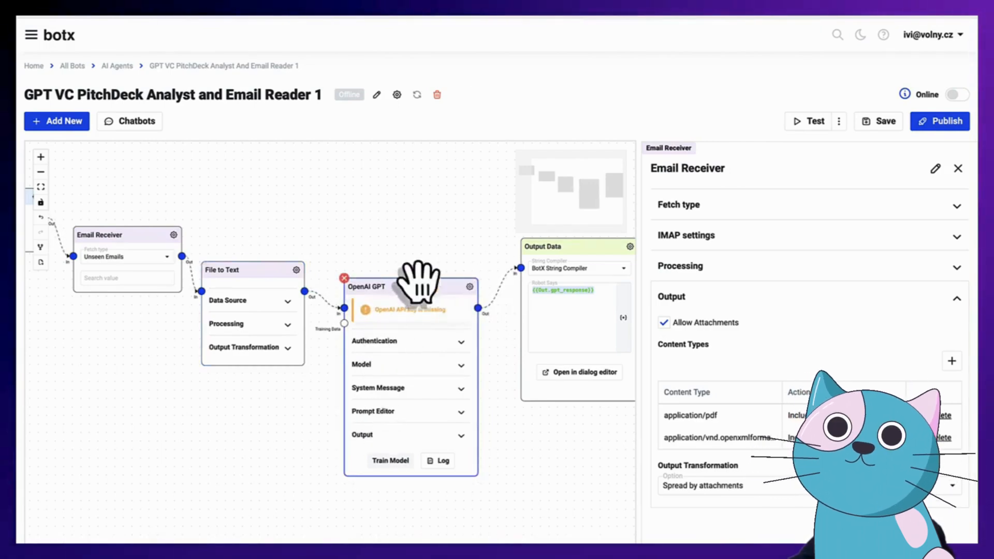
Paste the OpenAI API key under Authentication, confirm the gpt-4 model, and show the System Message
{"action": "left_click", "coordinate": [470, 286]}
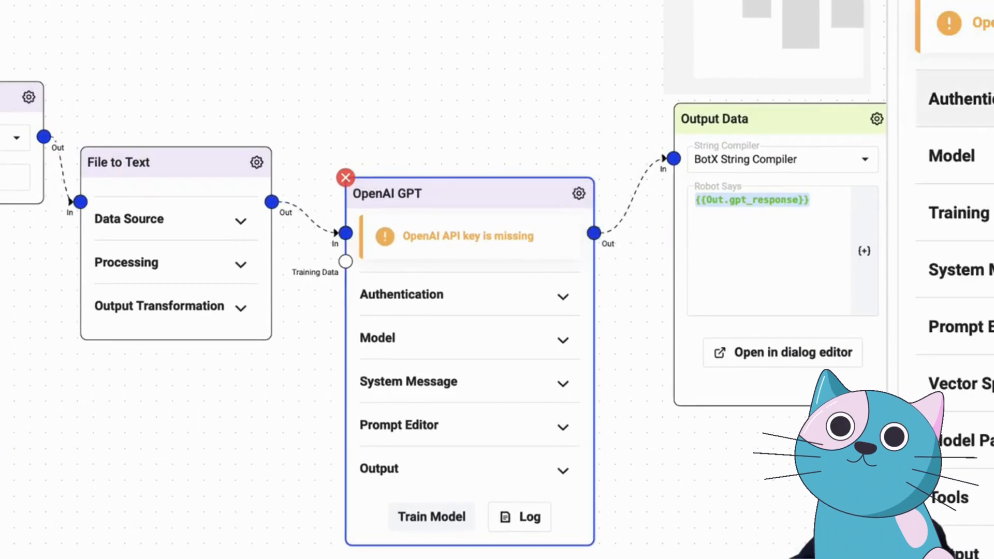
{"action": "left_click", "coordinate": [549, 357]}
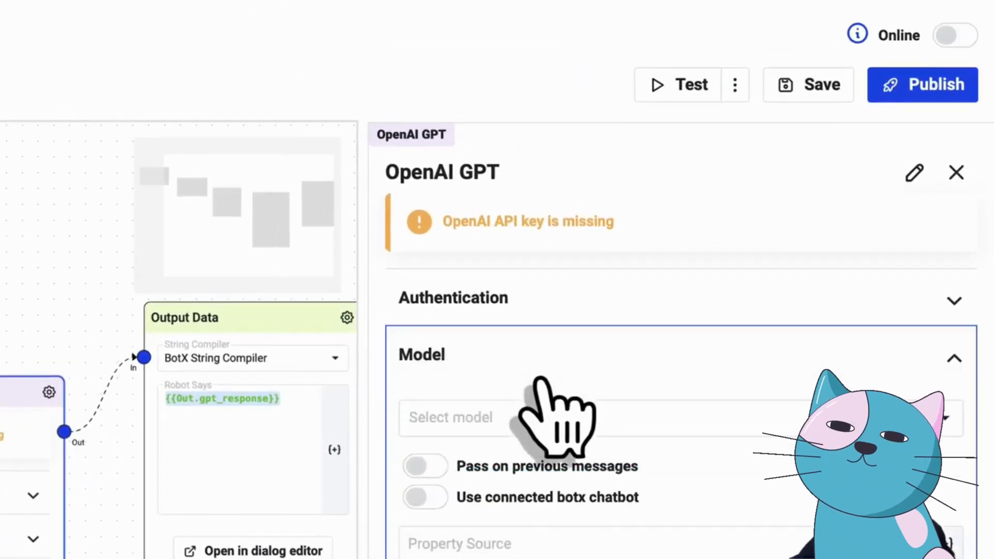
{"action": "left_click", "coordinate": [533, 294]}
{"action": "left_click", "coordinate": [481, 357]}
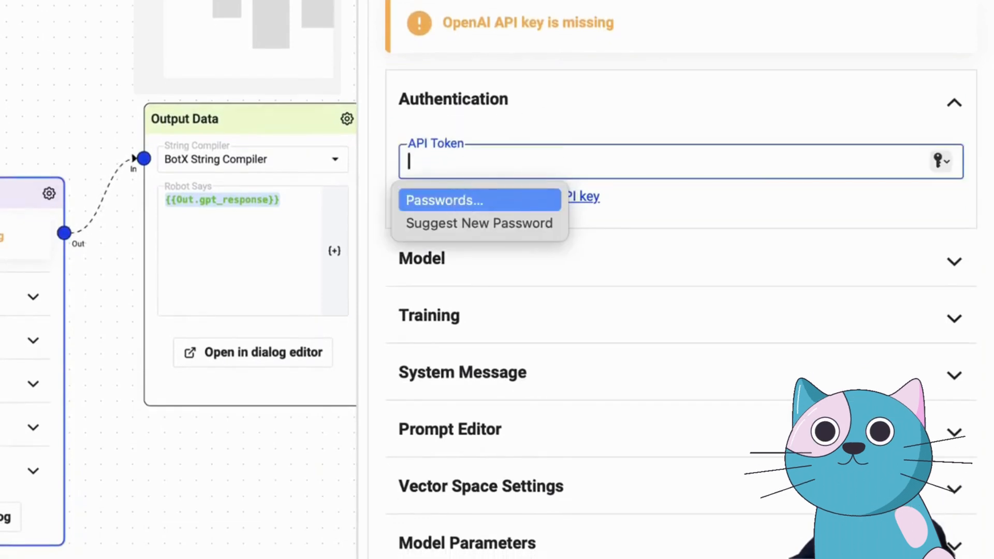
{"action": "key", "text": "super+v"}
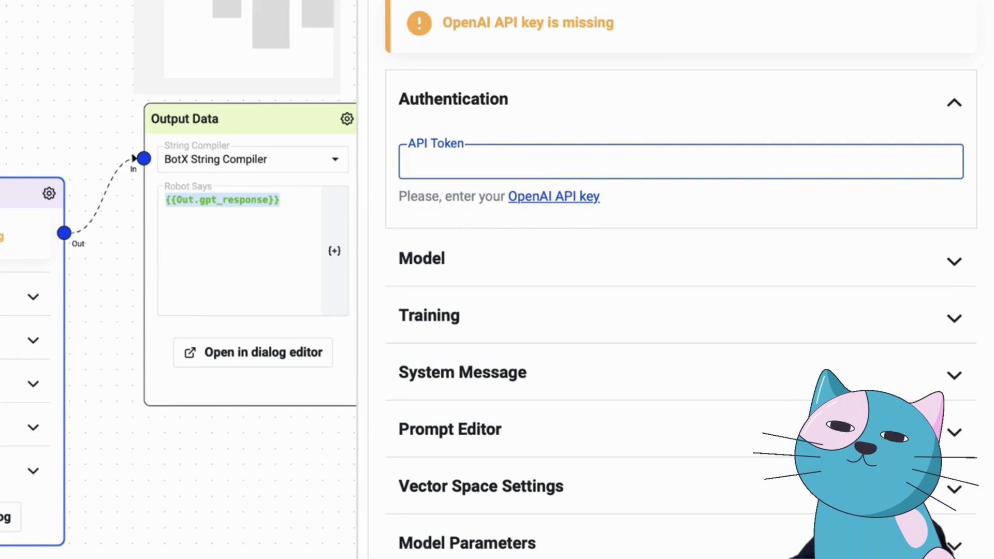
{"action": "left_click", "coordinate": [524, 160]}
{"action": "key", "text": "super+v"}
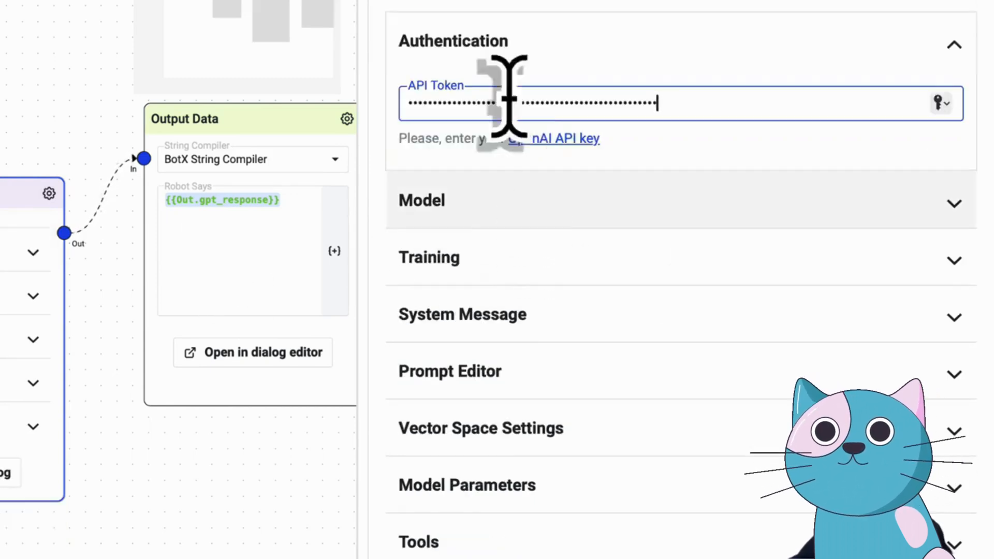
{"action": "left_click", "coordinate": [595, 201]}
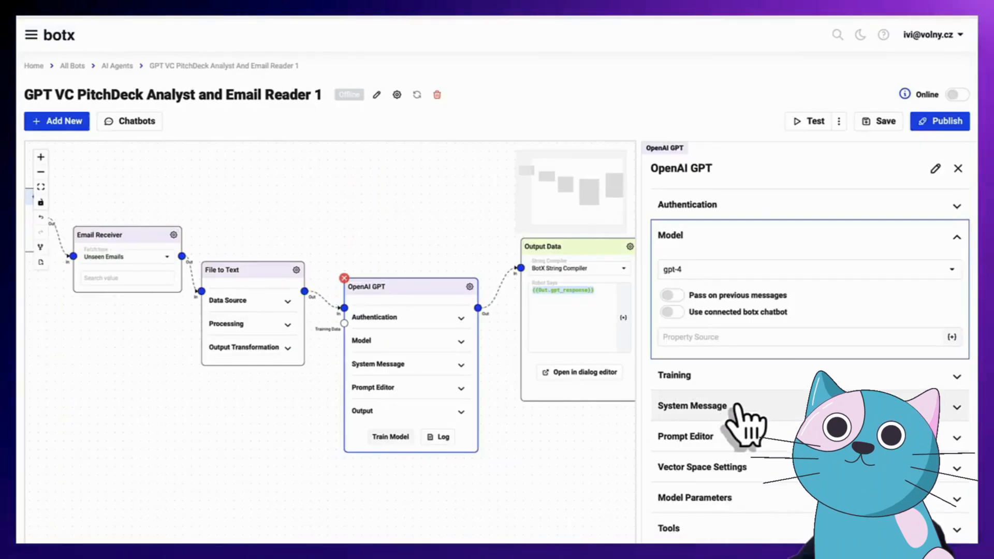
{"action": "left_click", "coordinate": [736, 406]}
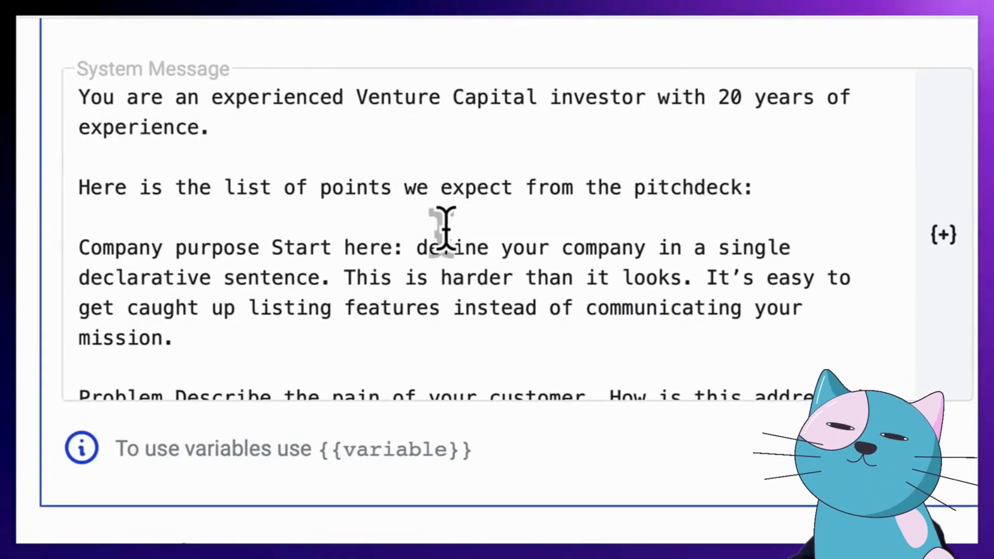
{"action": "scroll", "coordinate": [448, 228], "scroll_direction": "down", "scroll_amount": 8}
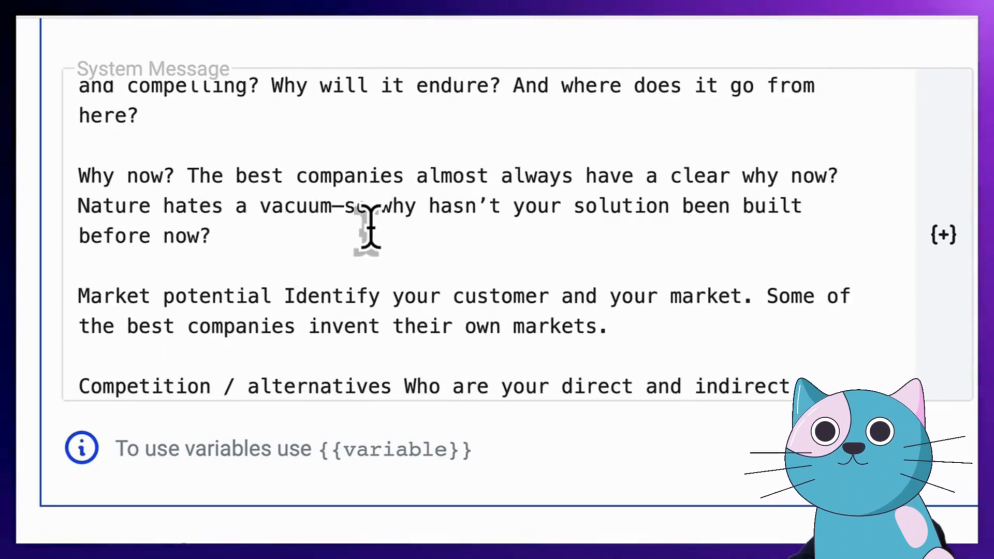
{"action": "scroll", "coordinate": [370, 225], "scroll_direction": "down", "scroll_amount": 5}
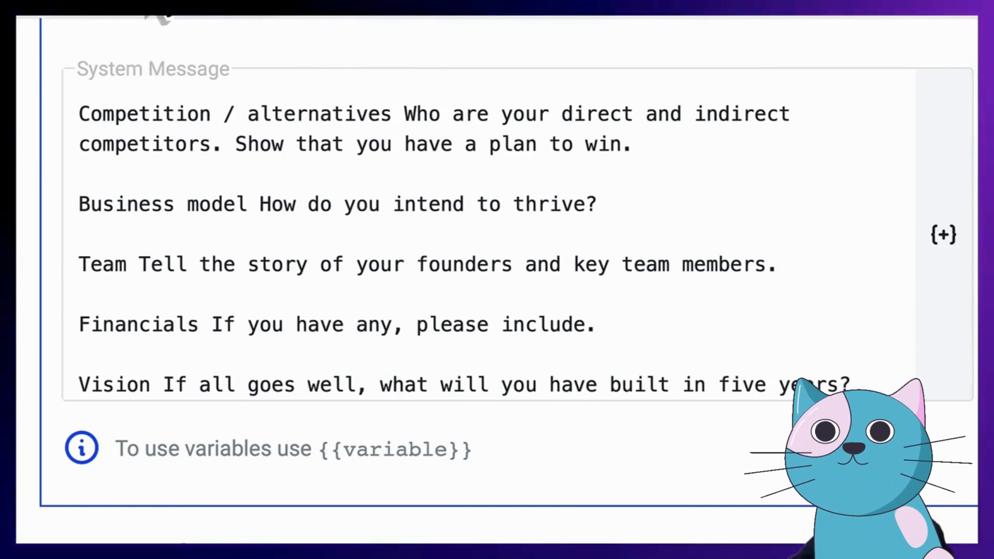
{"action": "left_click", "coordinate": [167, 232]}
Show the Prompt Editor's prompt asking for pitch-deck pros, cons and an overall score from {{file_result}}
{"action": "left_click", "coordinate": [722, 487]}
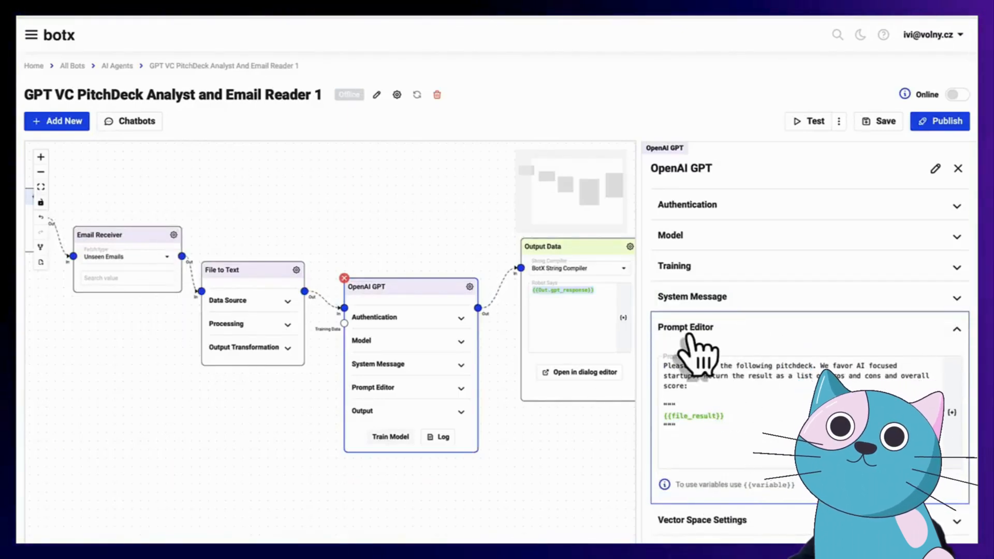
{"action": "left_click", "coordinate": [740, 414]}
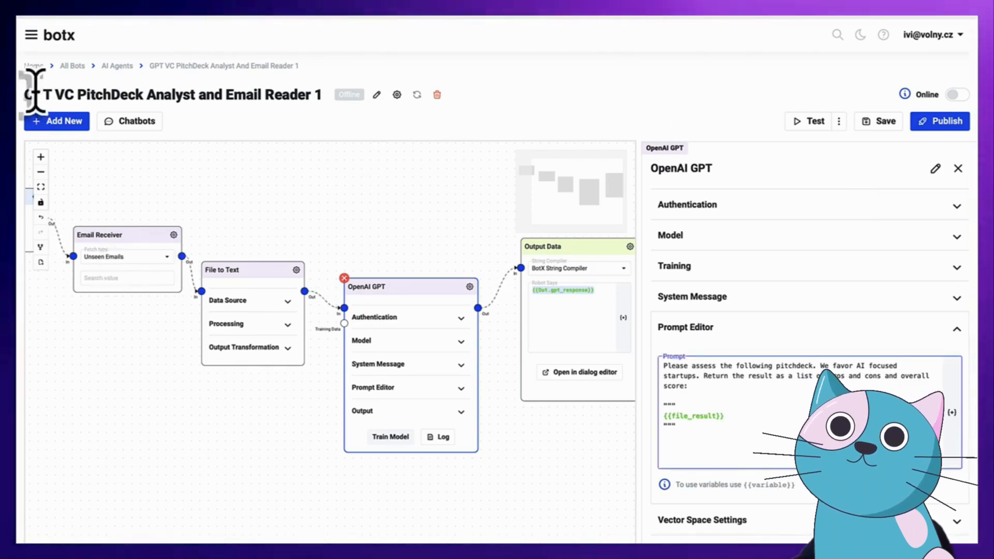
Drag the OpenAI GPT node lower, ease it back up slightly, and pan the flow view left
{"action": "left_click_drag", "start_coordinate": [406, 295], "coordinate": [428, 348]}
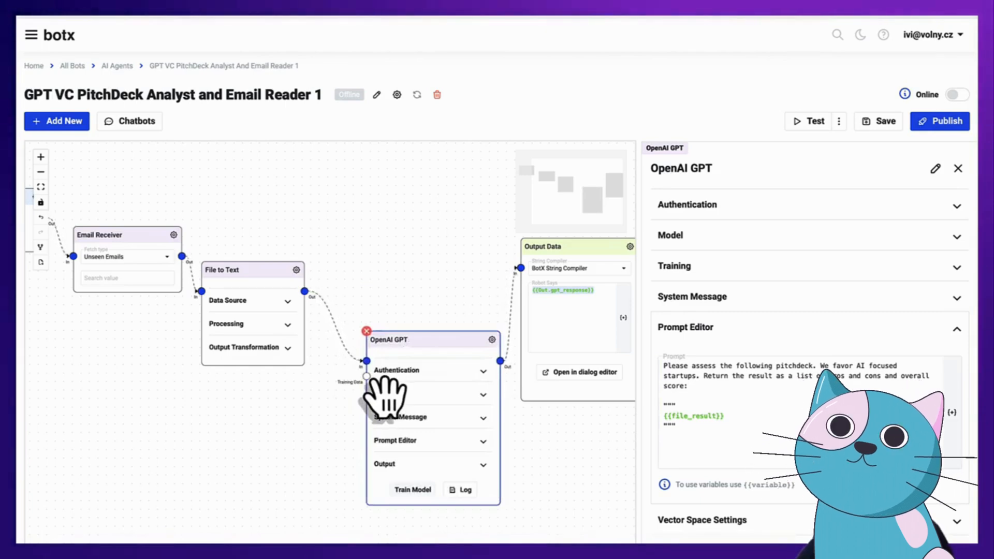
{"action": "left_click_drag", "start_coordinate": [456, 365], "coordinate": [450, 334]}
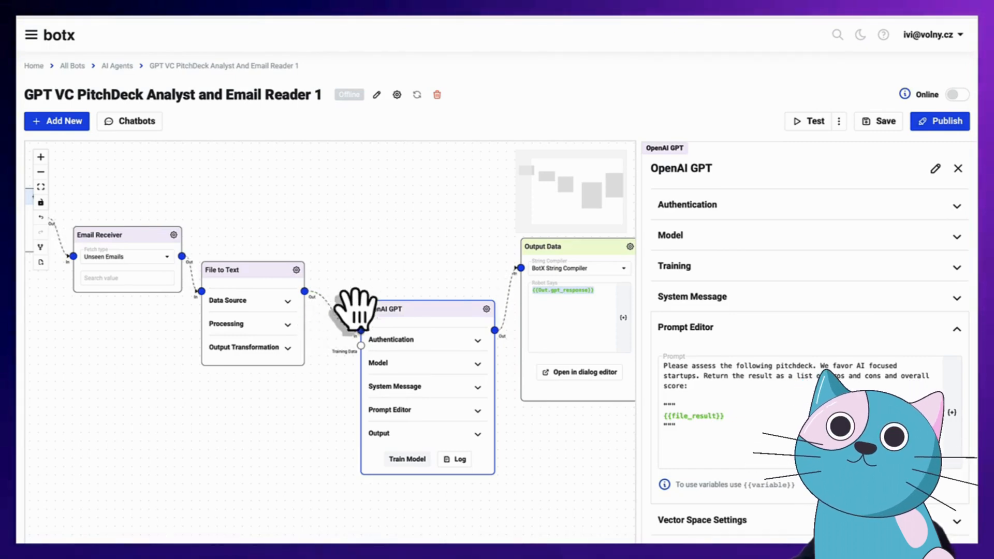
{"action": "left_click_drag", "start_coordinate": [471, 303], "coordinate": [380, 298]}
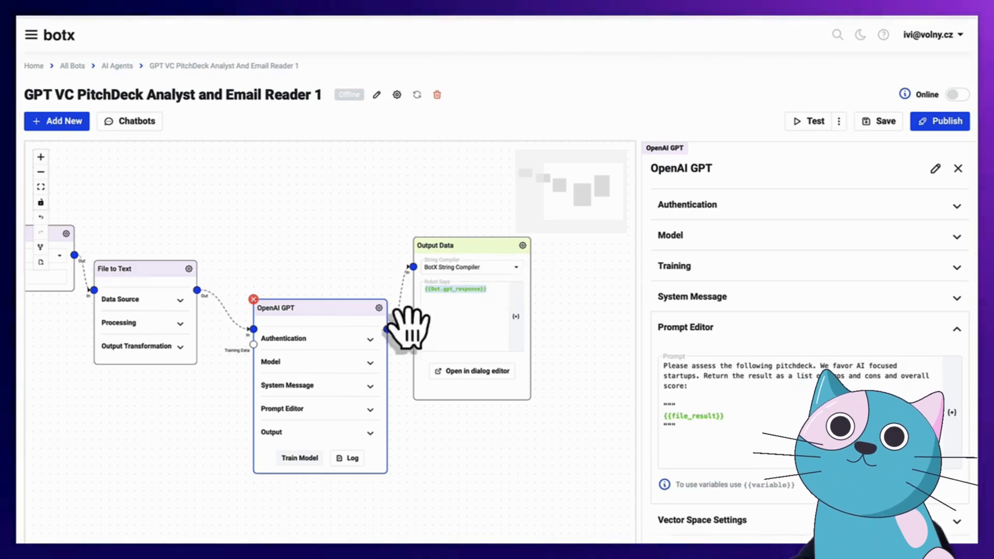
Rearrange the OpenAI GPT, Email Receiver and Output Data nodes, then bring the email draft forward
{"action": "left_click_drag", "start_coordinate": [336, 328], "coordinate": [334, 325]}
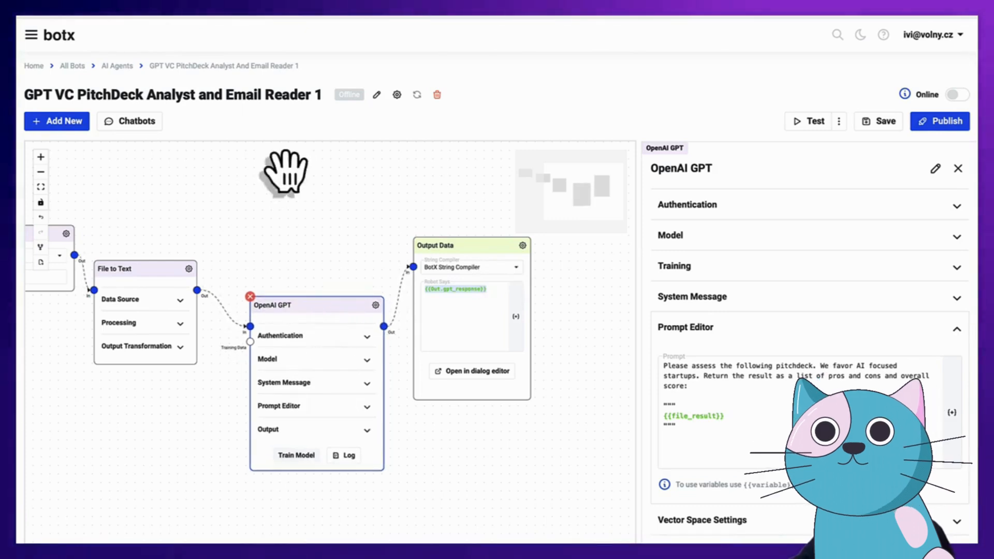
{"action": "left_click_drag", "start_coordinate": [285, 266], "coordinate": [369, 269]}
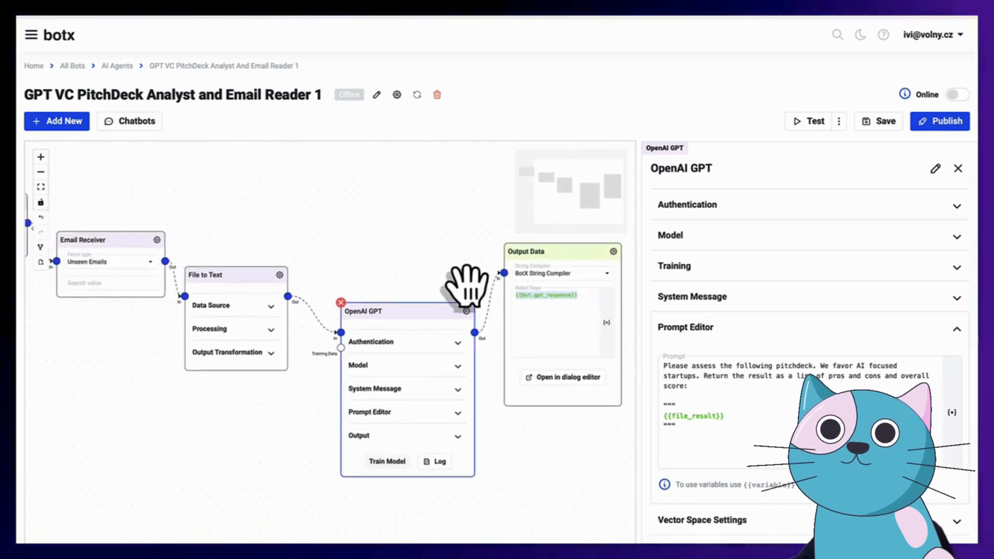
{"action": "left_click_drag", "start_coordinate": [411, 345], "coordinate": [415, 362]}
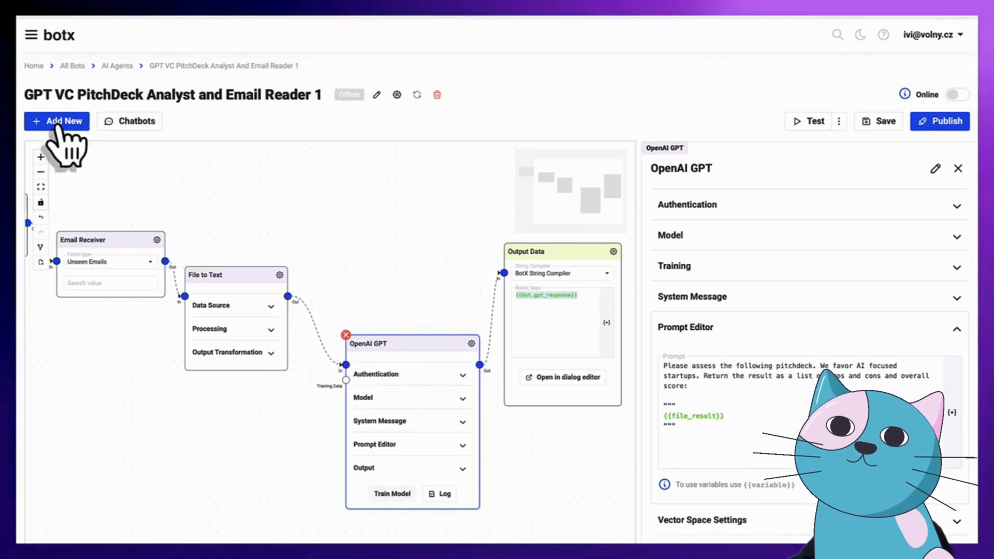
{"action": "left_click_drag", "start_coordinate": [442, 303], "coordinate": [397, 280]}
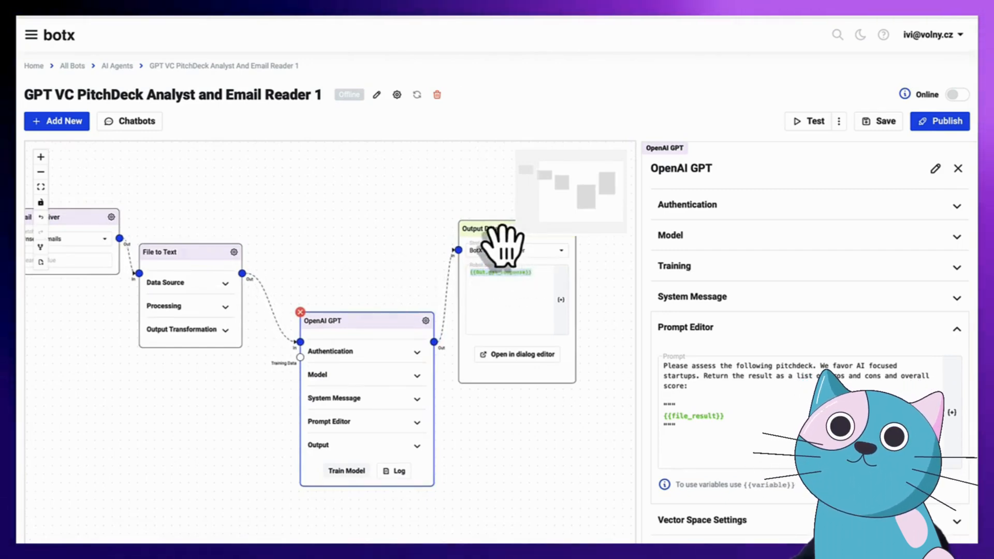
{"action": "left_click_drag", "start_coordinate": [497, 241], "coordinate": [532, 278]}
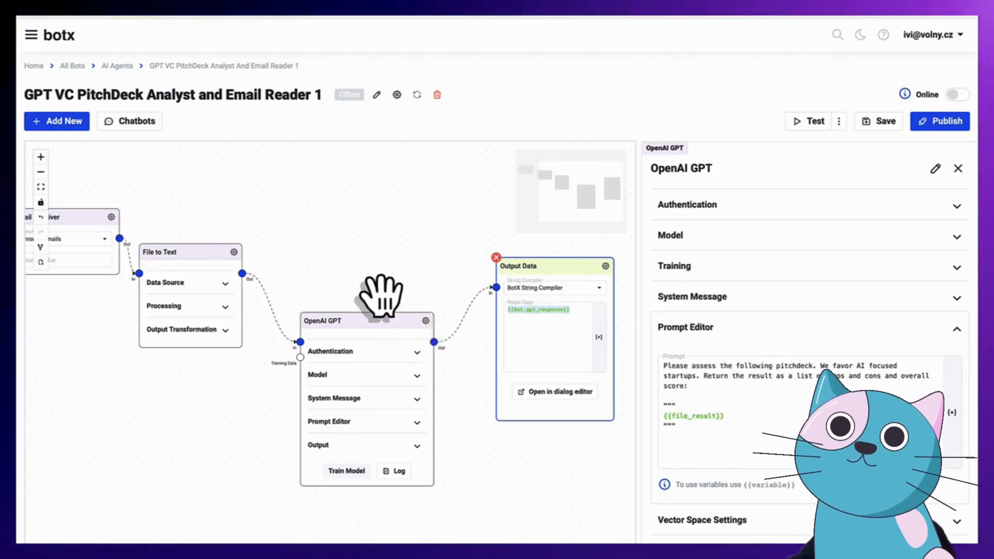
{"action": "left_click_drag", "start_coordinate": [359, 203], "coordinate": [554, 269]}
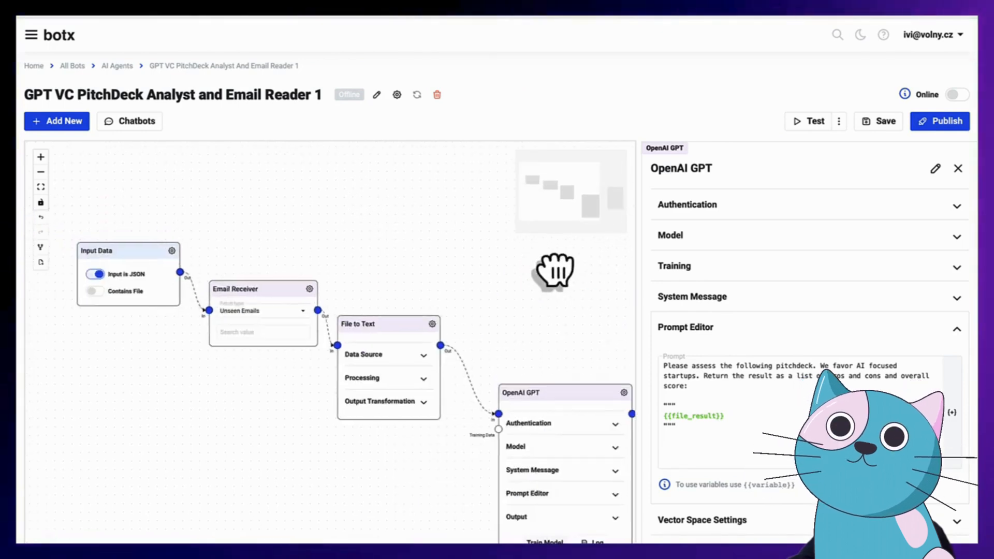
{"action": "left_click_drag", "start_coordinate": [554, 310], "coordinate": [323, 225]}
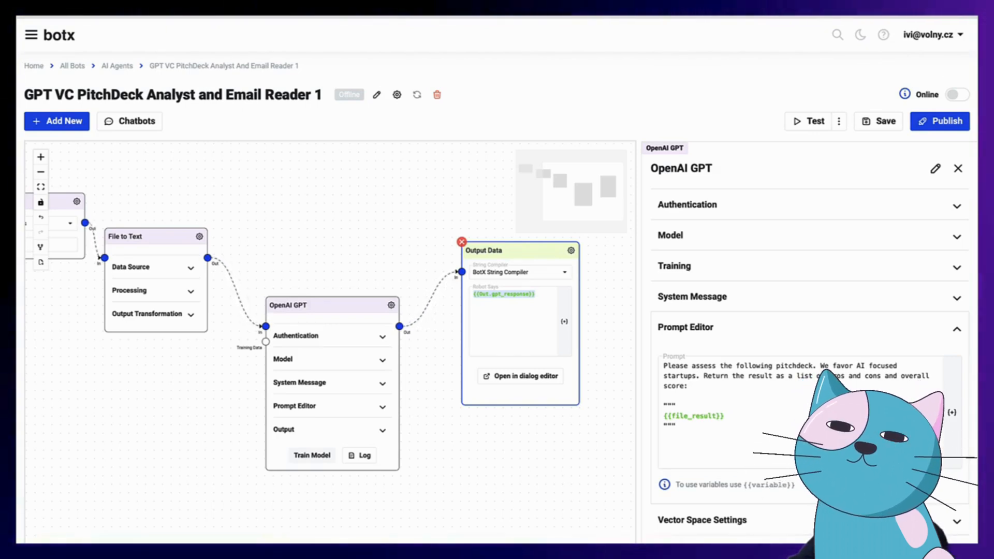
{"action": "left_click_drag", "start_coordinate": [973, 54], "coordinate": [461, 66]}
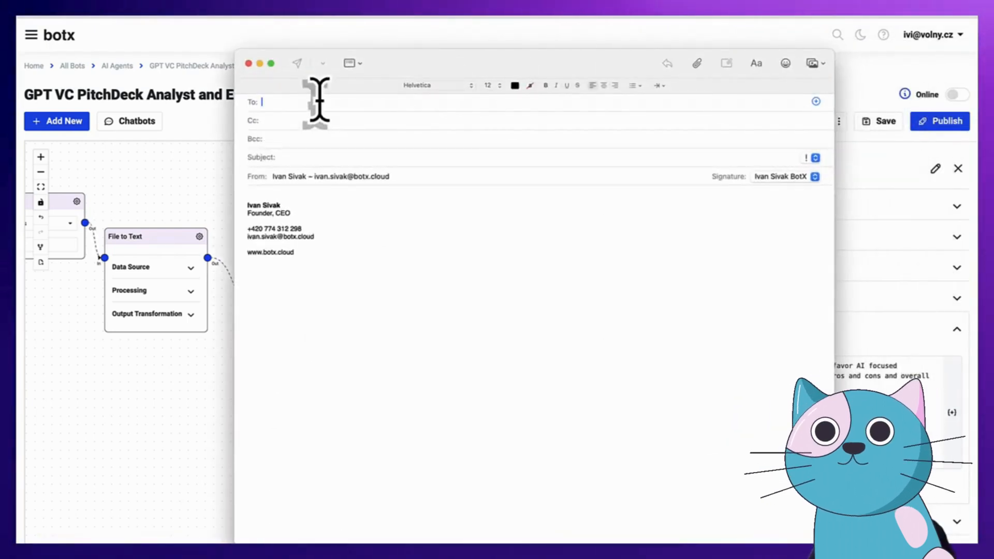
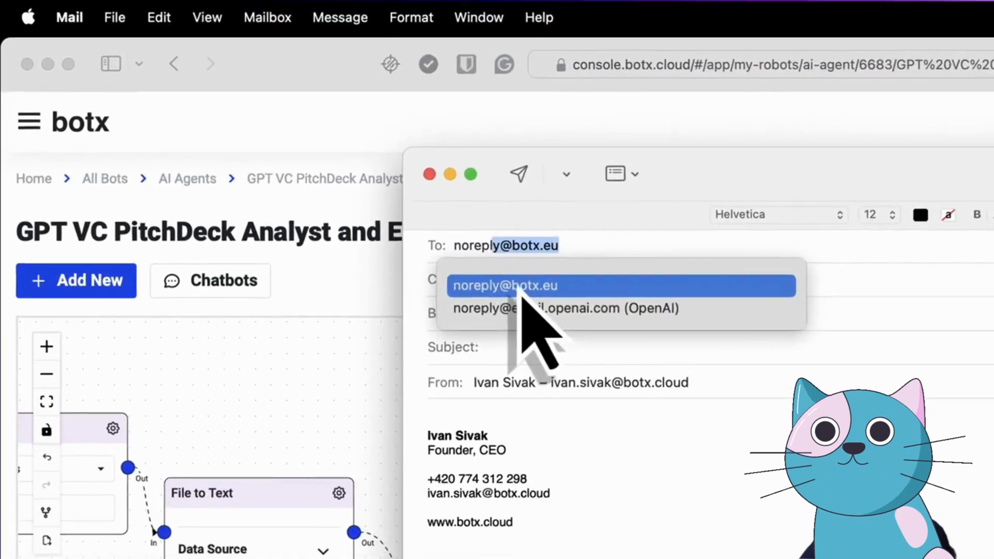
Address the draft to the bot's noreply address with subject 'we want funding' and a one-line body
{"action": "key", "text": "Return"}
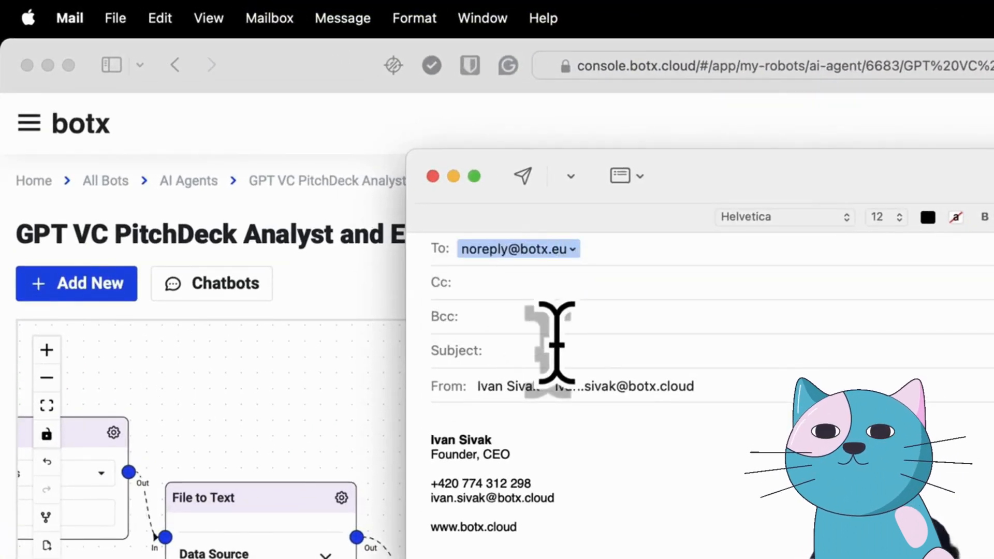
{"action": "left_click", "coordinate": [557, 344]}
{"action": "type", "text": "we want funding"}
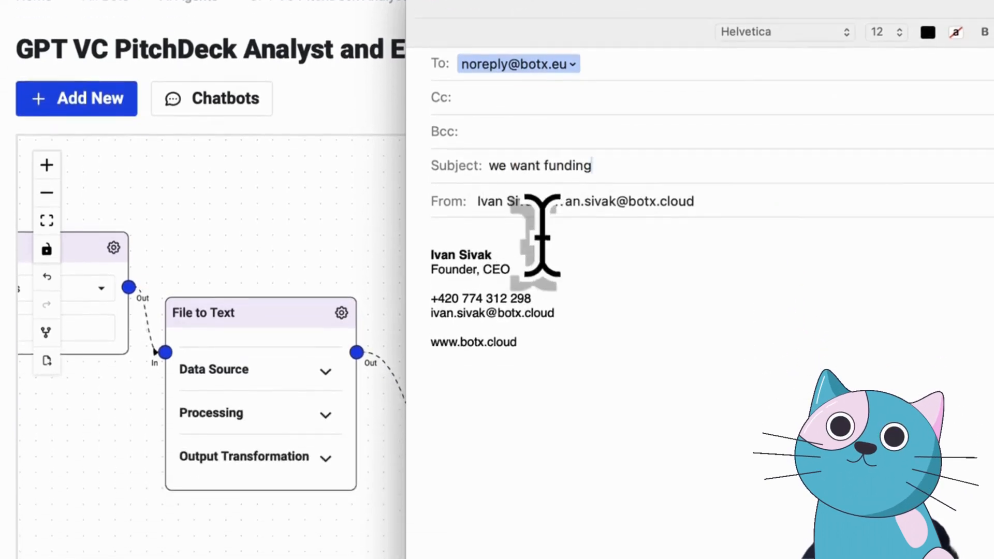
{"action": "left_click", "coordinate": [543, 422]}
{"action": "key", "text": "Return"}
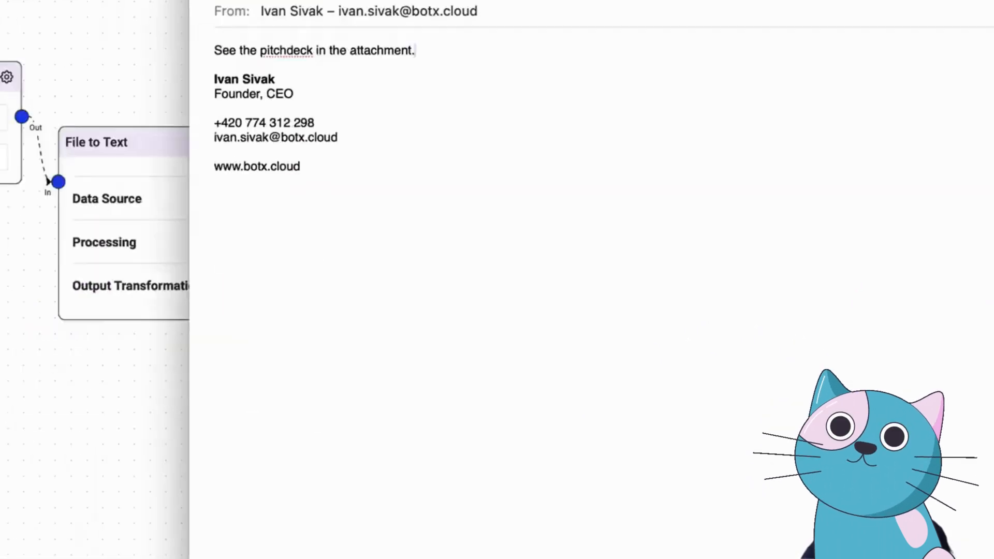
{"action": "left_click", "coordinate": [55, 526]}
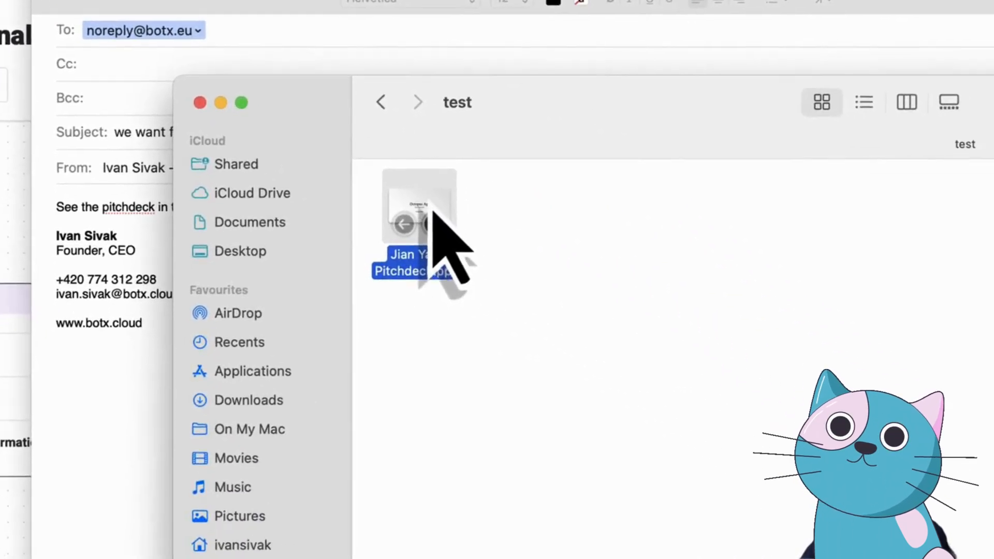
Attach the pitch deck .pptx from the Finder test folder and send the email
{"action": "left_click_drag", "start_coordinate": [432, 212], "coordinate": [123, 378]}
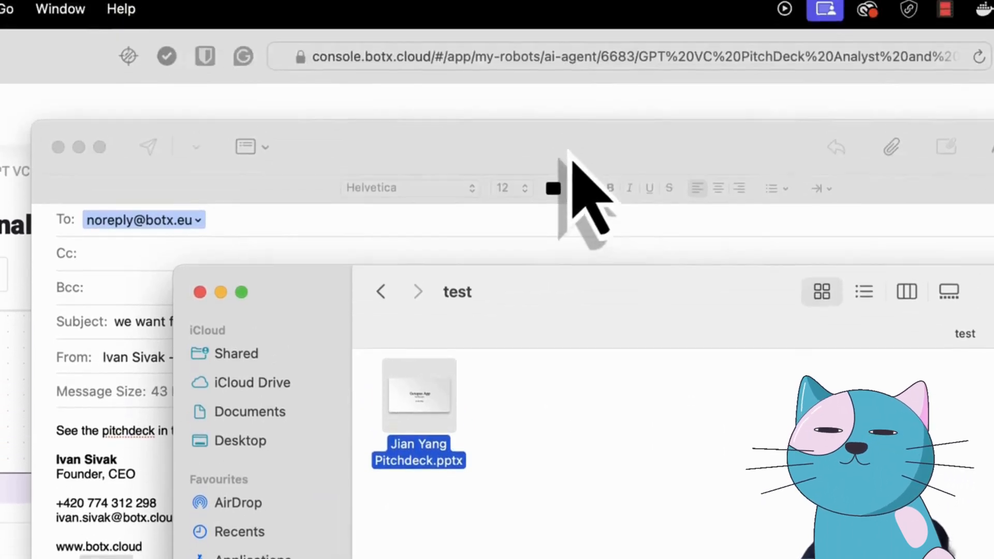
{"action": "left_click_drag", "start_coordinate": [571, 155], "coordinate": [481, 163]}
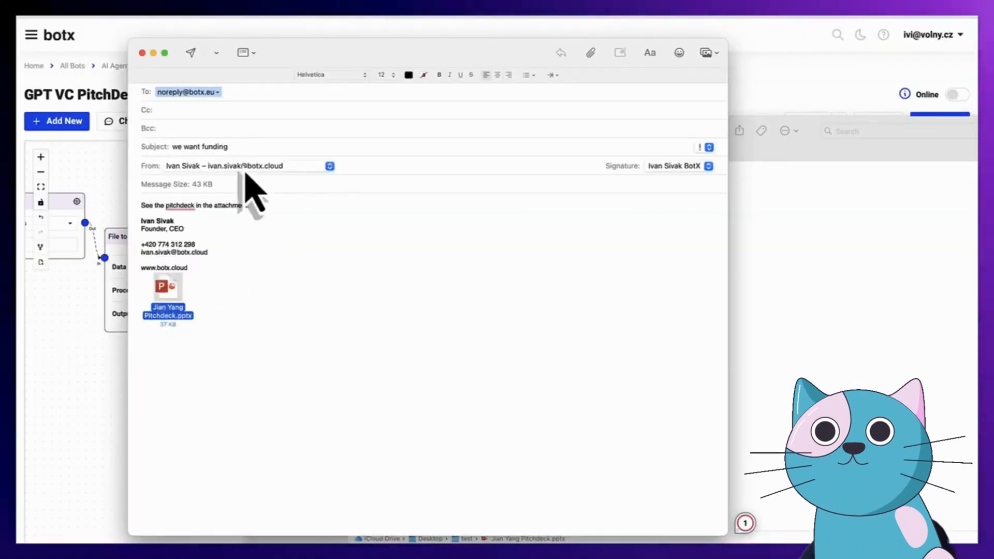
{"action": "left_click", "coordinate": [196, 58]}
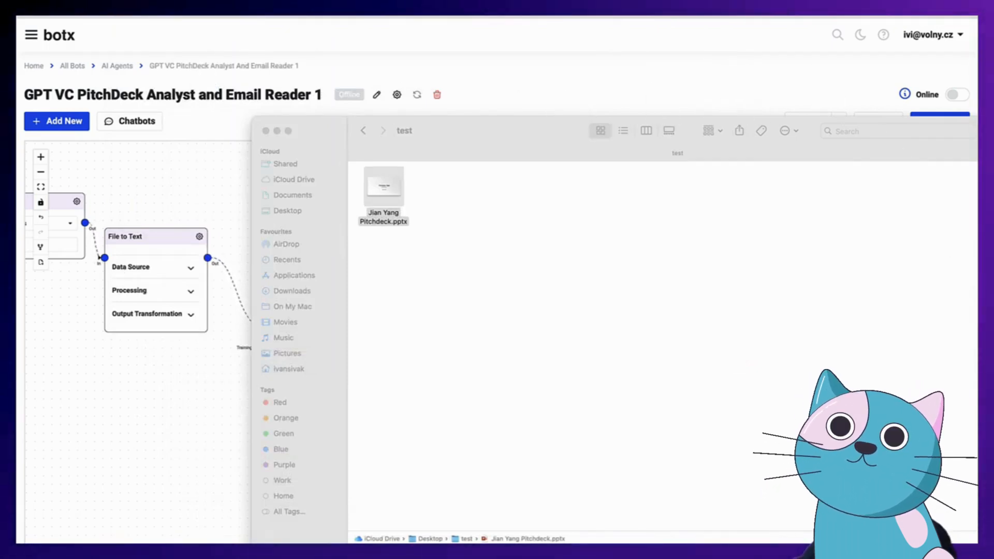
Return to the botx agent editor and run a test, which gives an Overall Score of 1/10
{"action": "left_click", "coordinate": [719, 69]}
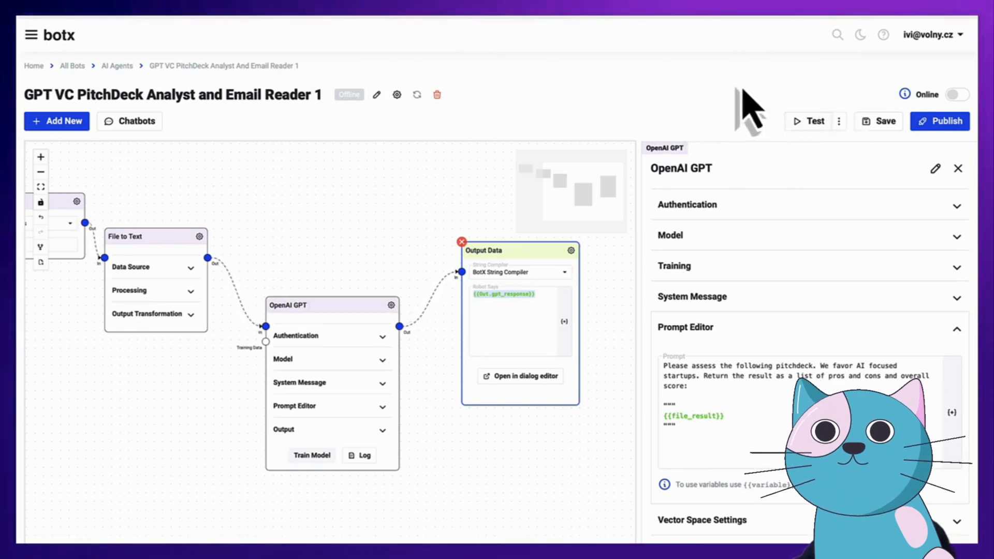
{"action": "left_click", "coordinate": [809, 125]}
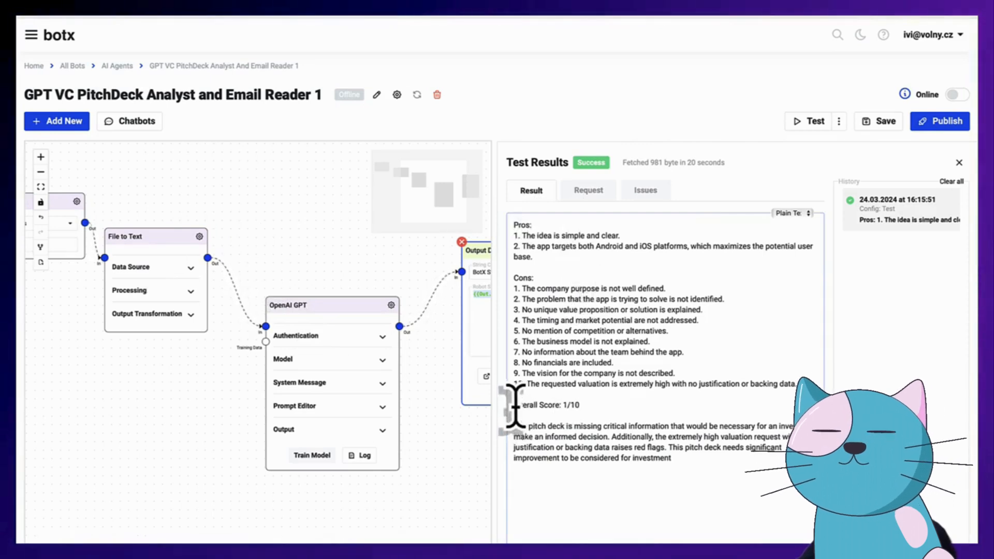
{"action": "left_click_drag", "start_coordinate": [515, 406], "coordinate": [595, 403]}
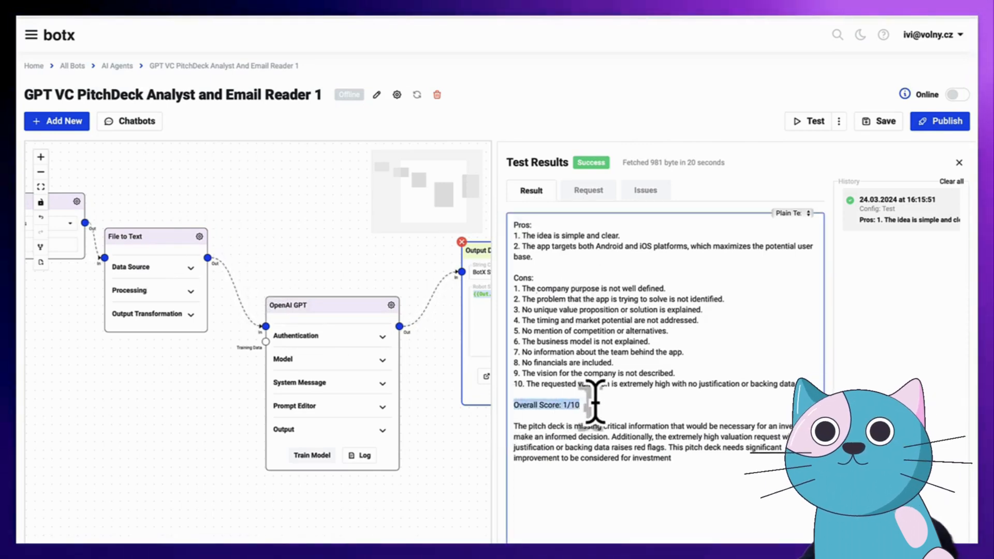
{"action": "left_click", "coordinate": [603, 405]}
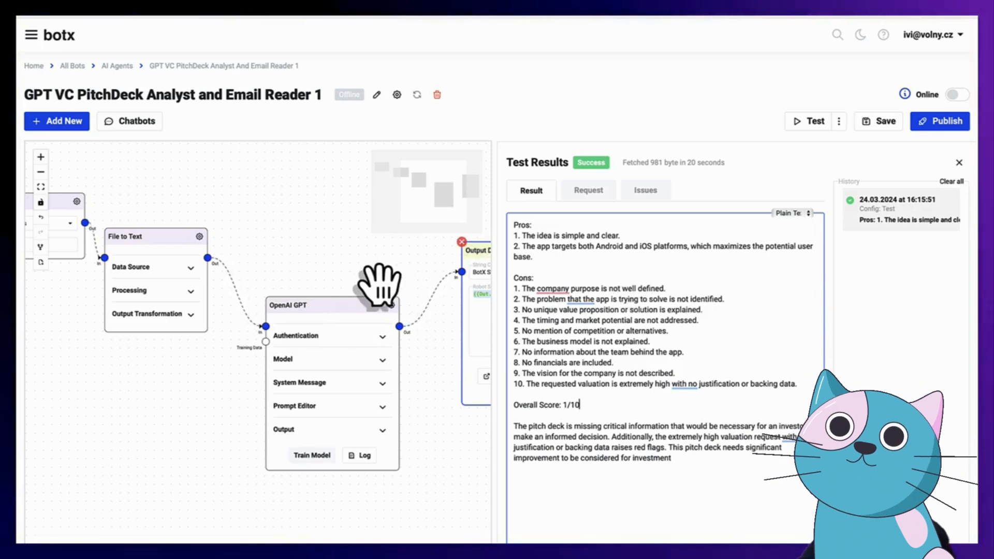
{"action": "left_click_drag", "start_coordinate": [394, 280], "coordinate": [286, 267]}
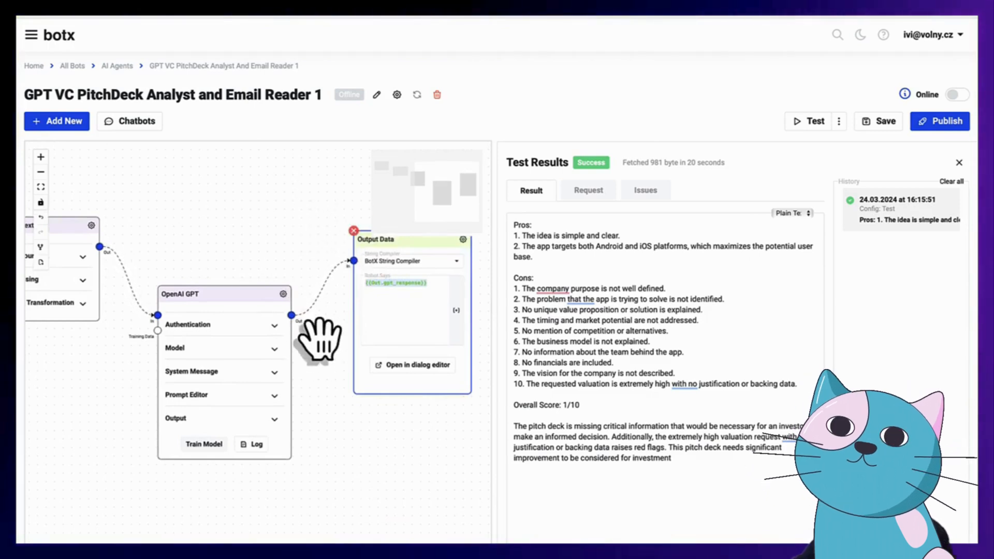
{"action": "double_click", "coordinate": [520, 278]}
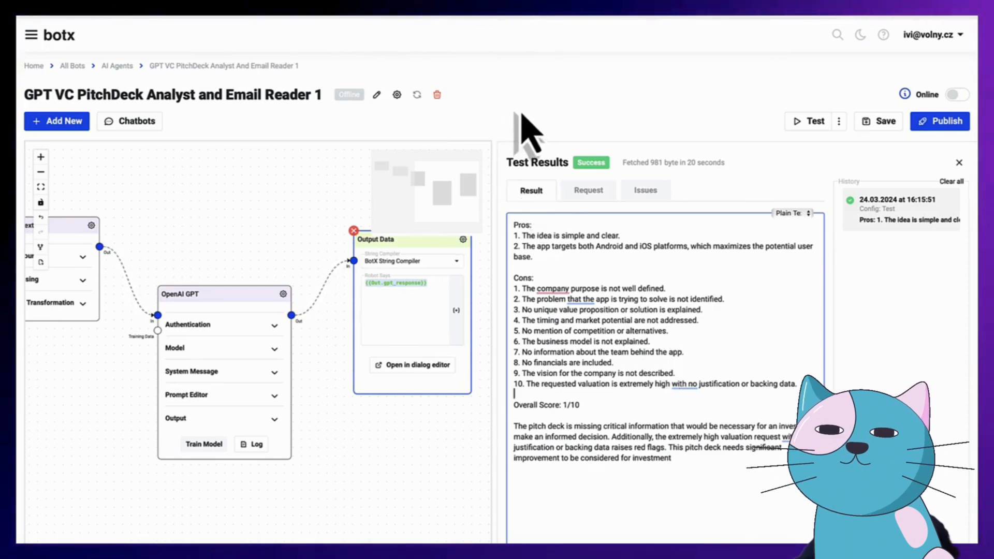
{"action": "left_click", "coordinate": [381, 117]}
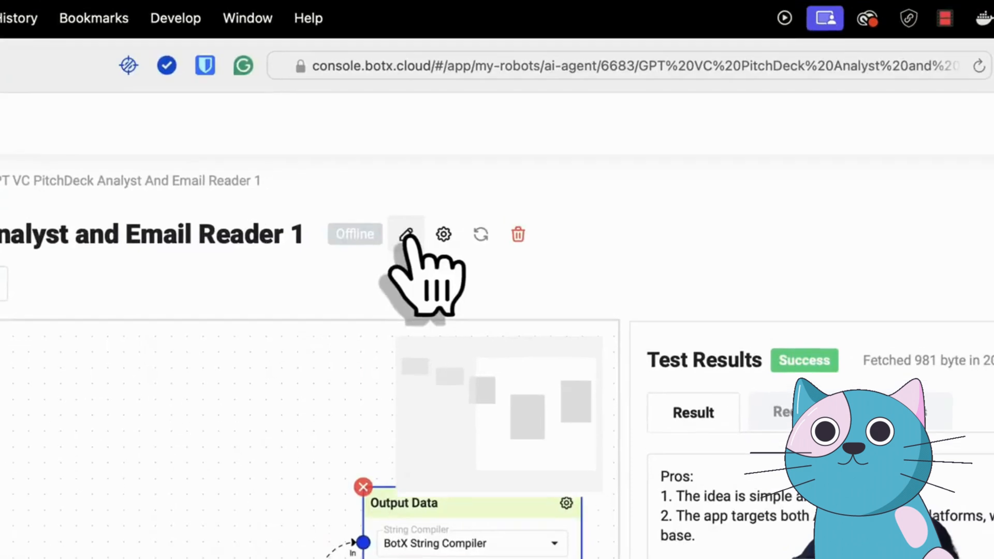
Add a parenthetical tag after 'Email Reader 1' in the agent's name and save it
{"action": "left_click", "coordinate": [377, 94]}
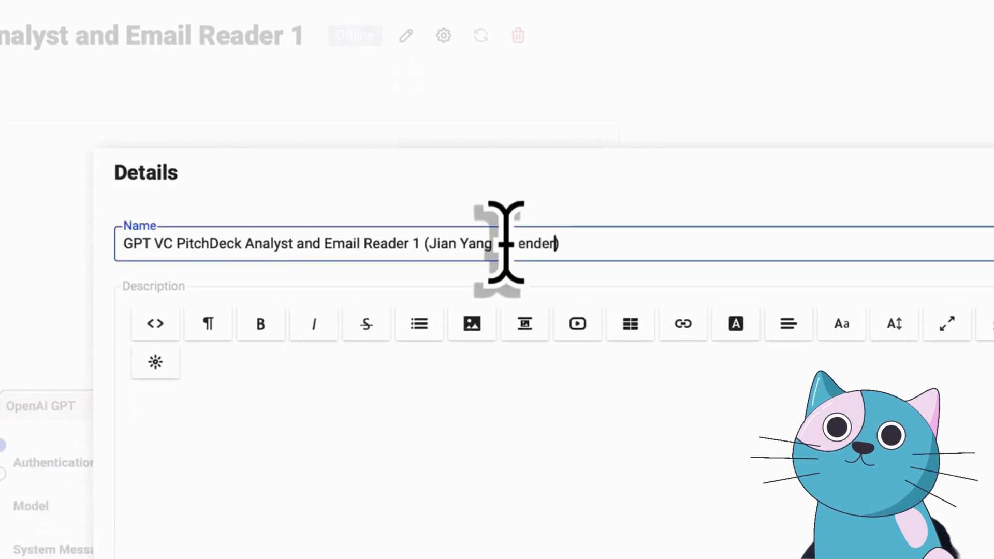
{"action": "left_click", "coordinate": [570, 267]}
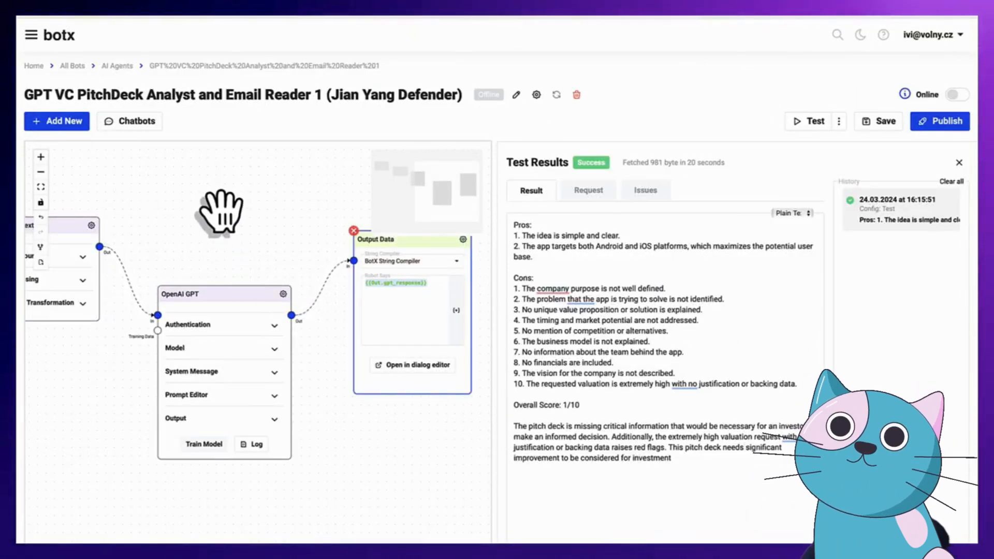
Move the Output Data node further right, leaving space after the OpenAI GPT node
{"action": "left_click_drag", "start_coordinate": [222, 222], "coordinate": [124, 216]}
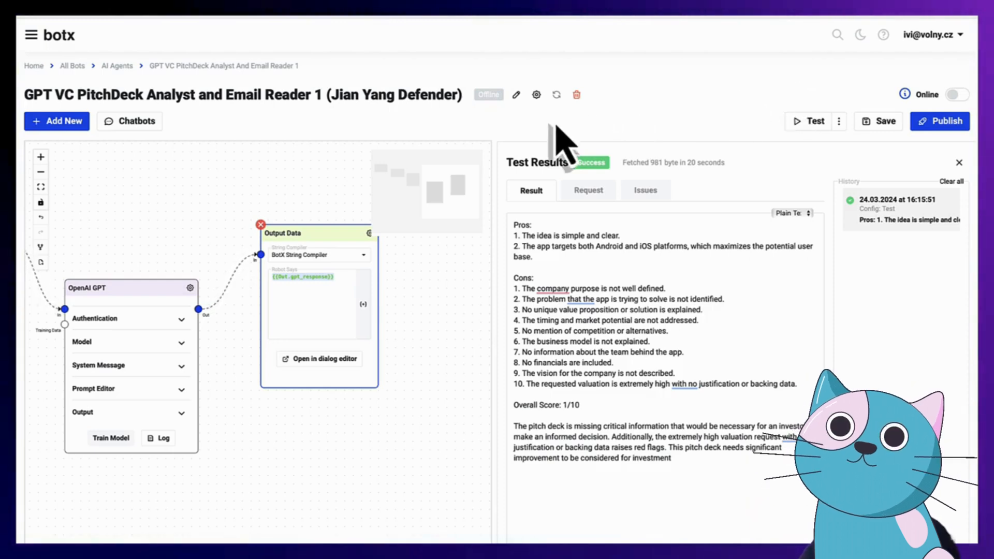
{"action": "left_click_drag", "start_coordinate": [331, 247], "coordinate": [406, 243]}
{"action": "left_click_drag", "start_coordinate": [322, 233], "coordinate": [232, 248]}
{"action": "left_click_drag", "start_coordinate": [331, 283], "coordinate": [418, 263]}
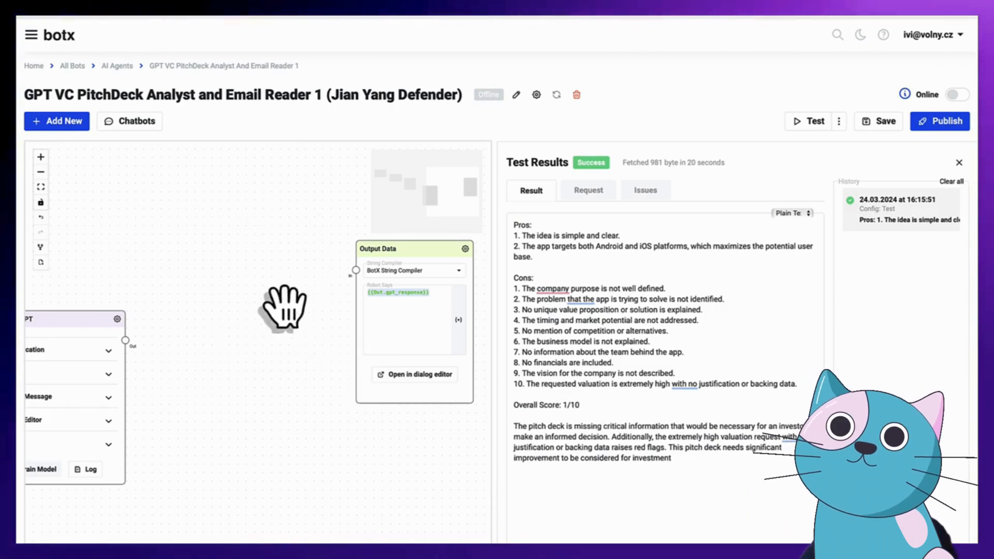
Add a CRUD Integration node between OpenAI GPT and Output Data, wired GPT → CRUD → Output Data
{"action": "left_click", "coordinate": [62, 124]}
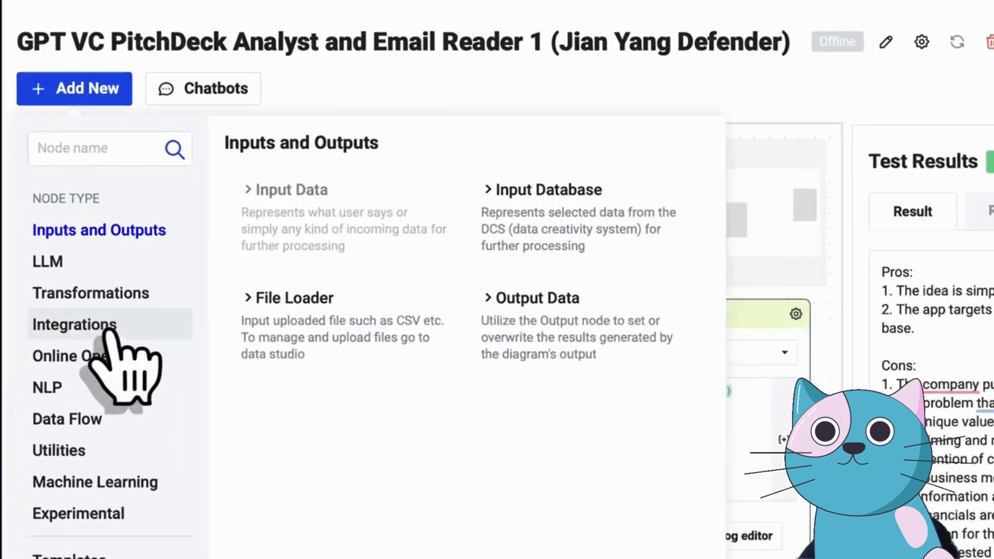
{"action": "left_click", "coordinate": [104, 328]}
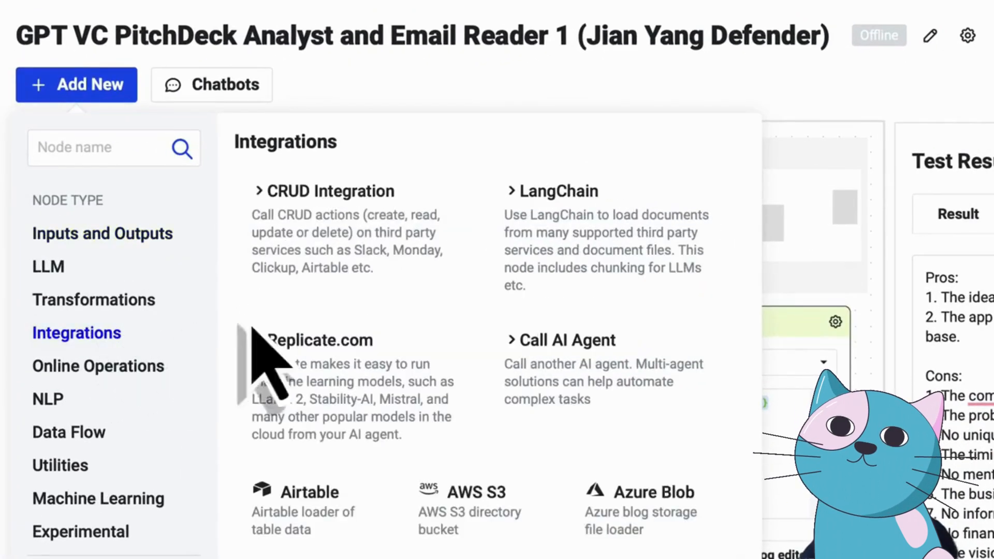
{"action": "left_click", "coordinate": [348, 230]}
{"action": "left_click_drag", "start_coordinate": [282, 246], "coordinate": [448, 433]}
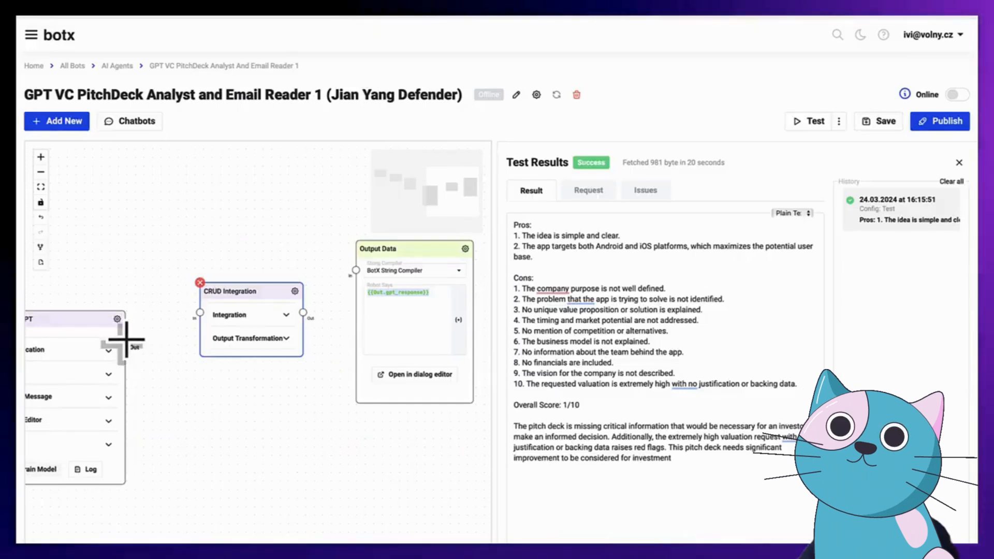
{"action": "mouse_move", "coordinate": [204, 489]}
{"action": "left_mouse_down"}
{"action": "mouse_move", "coordinate": [333, 486]}
{"action": "mouse_move", "coordinate": [336, 442]}
{"action": "left_mouse_up"}
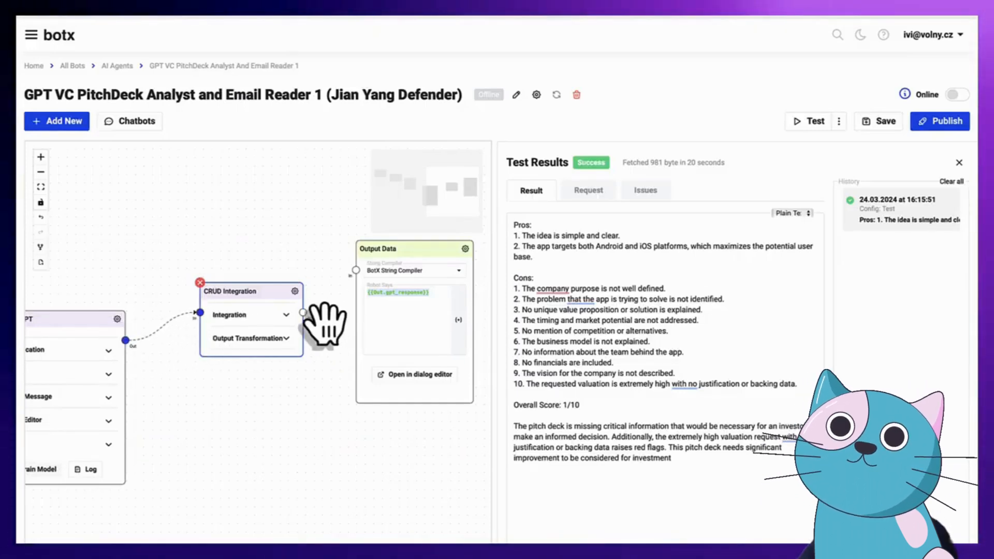
{"action": "left_click_drag", "start_coordinate": [302, 312], "coordinate": [418, 269]}
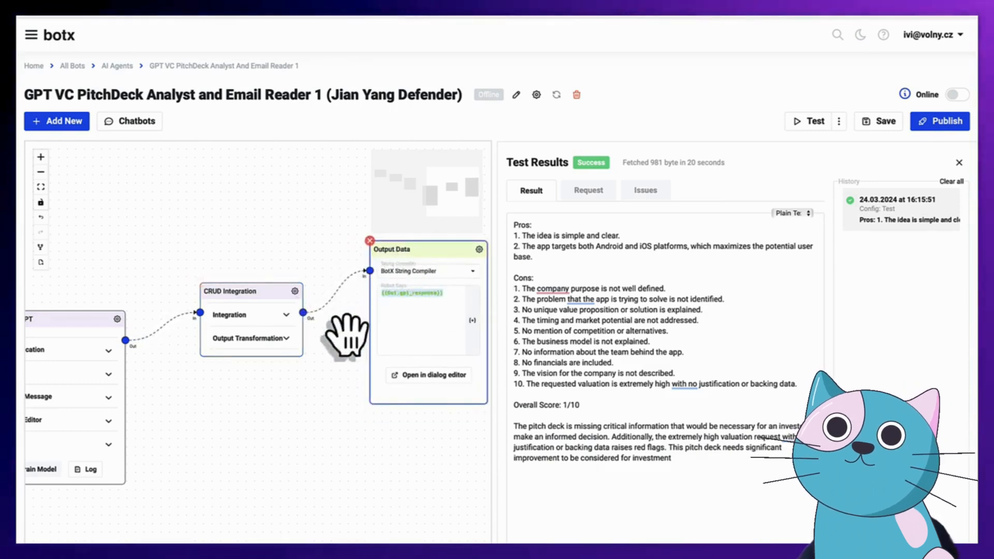
{"action": "left_click_drag", "start_coordinate": [264, 314], "coordinate": [262, 308]}
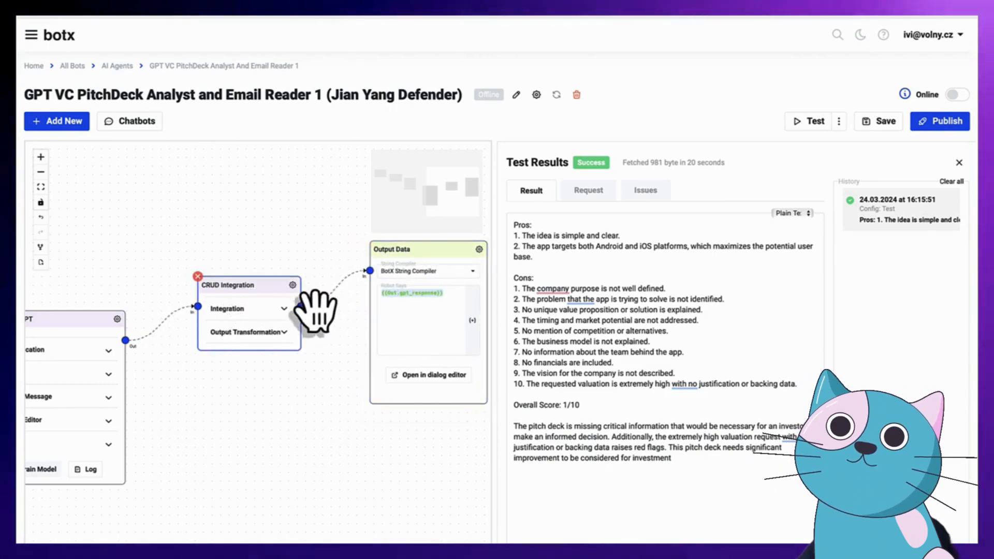
Set the CRUD Integration node's type to Slack and start signing in with Slack
{"action": "left_click", "coordinate": [293, 285]}
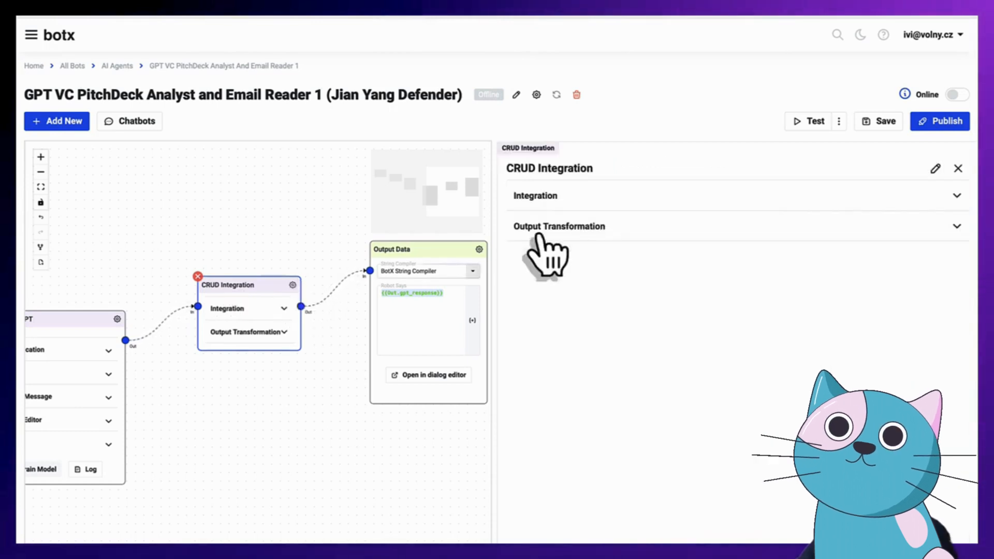
{"action": "left_click", "coordinate": [598, 199]}
{"action": "left_click", "coordinate": [572, 230]}
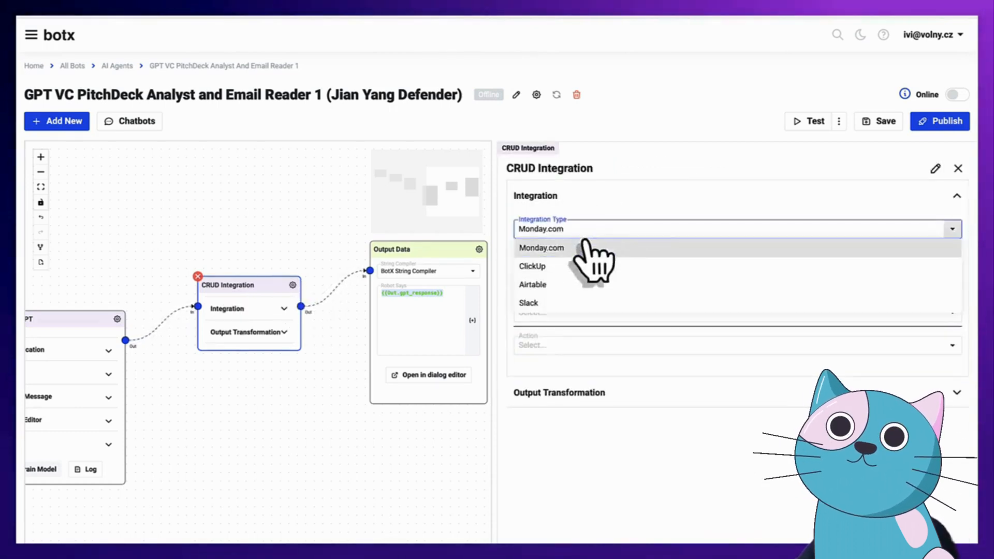
{"action": "left_click", "coordinate": [538, 303]}
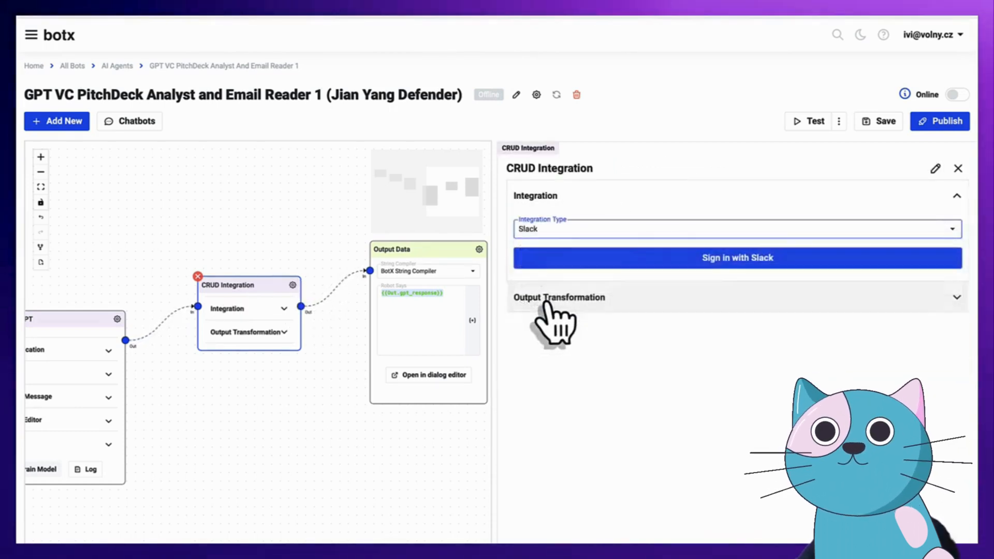
{"action": "left_click", "coordinate": [740, 259]}
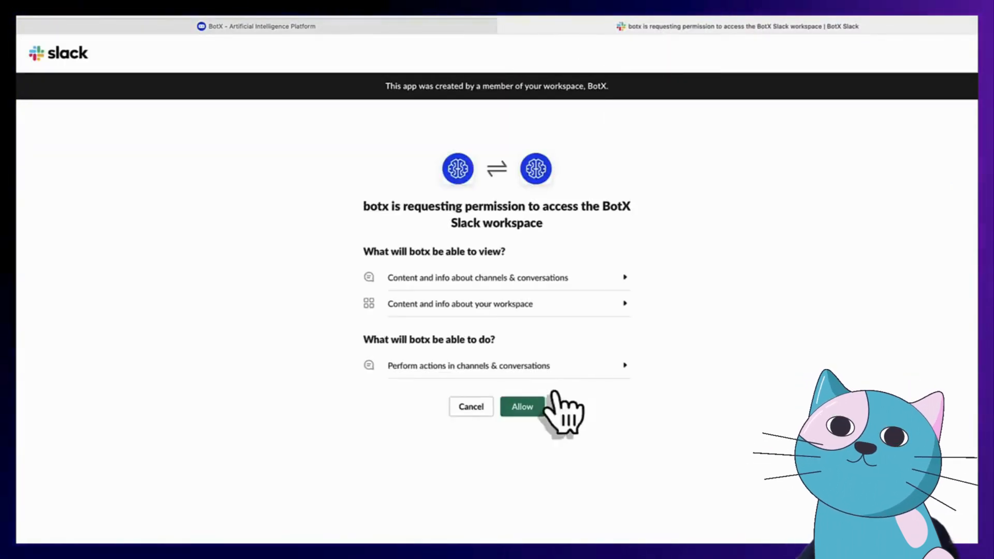
Allow botx access to the BotX Slack workspace and close the OAuth success tab
{"action": "left_click", "coordinate": [522, 409]}
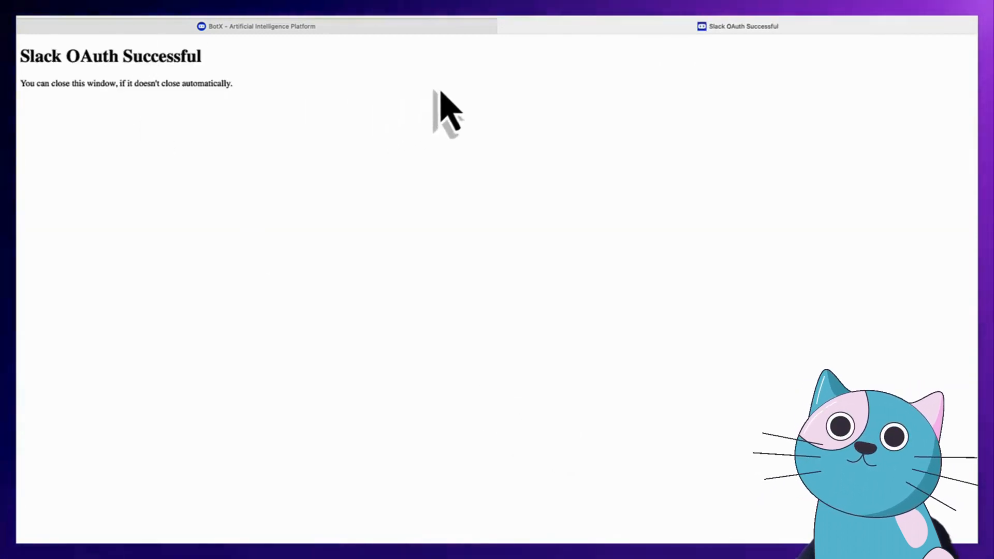
{"action": "left_click", "coordinate": [504, 26]}
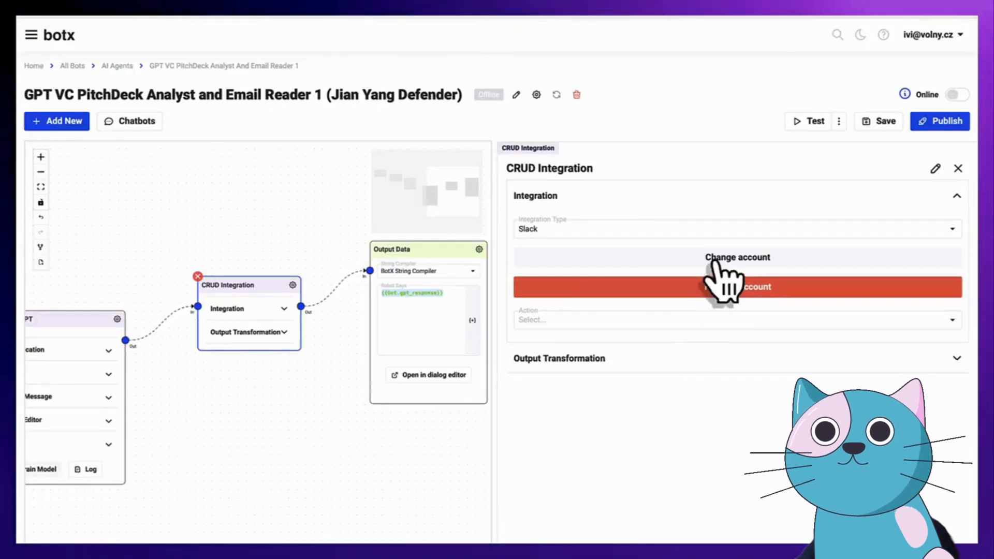
Set the Slack action to Send Channel Message on the incoming-pitchdeck-pipeline channel
{"action": "left_click", "coordinate": [584, 324]}
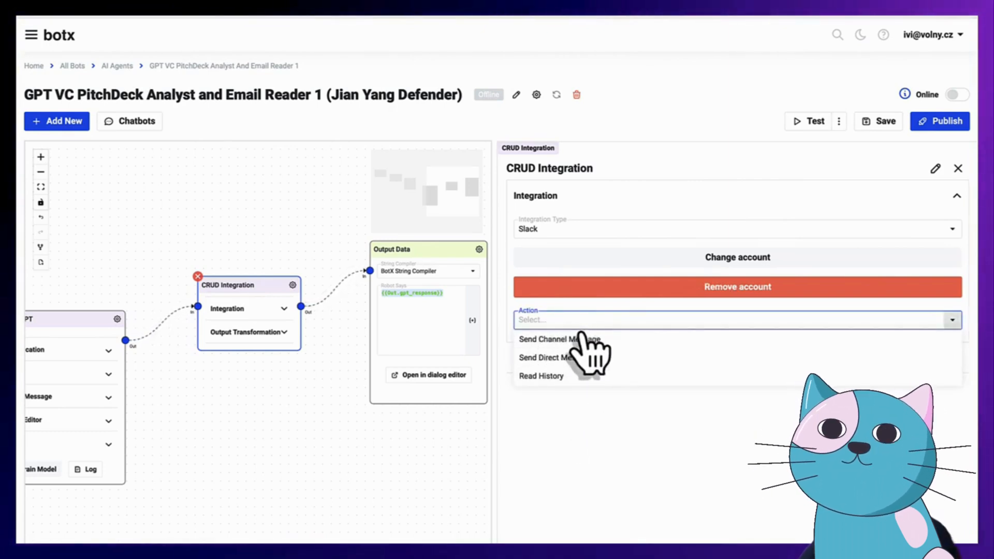
{"action": "left_click", "coordinate": [559, 343]}
{"action": "left_click", "coordinate": [576, 354]}
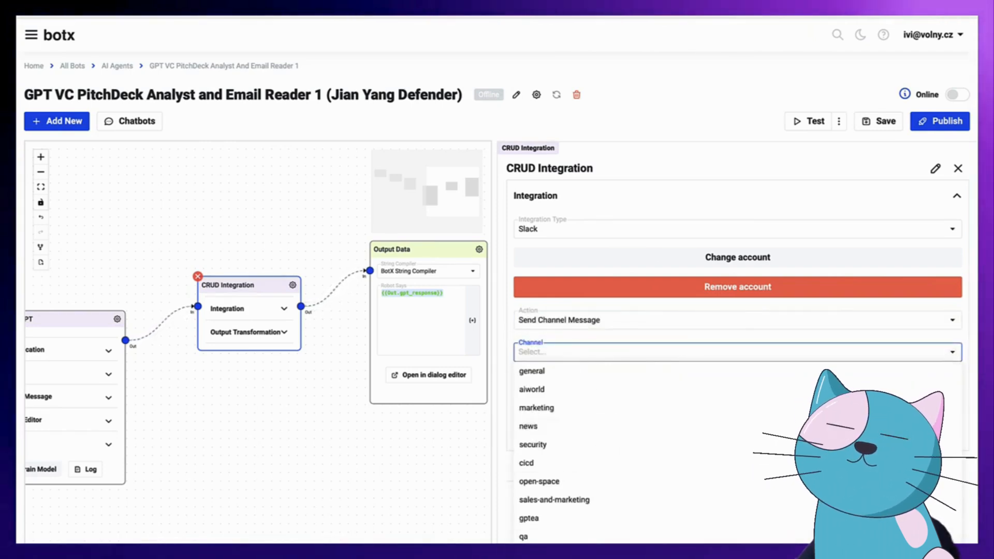
{"action": "left_click", "coordinate": [574, 554]}
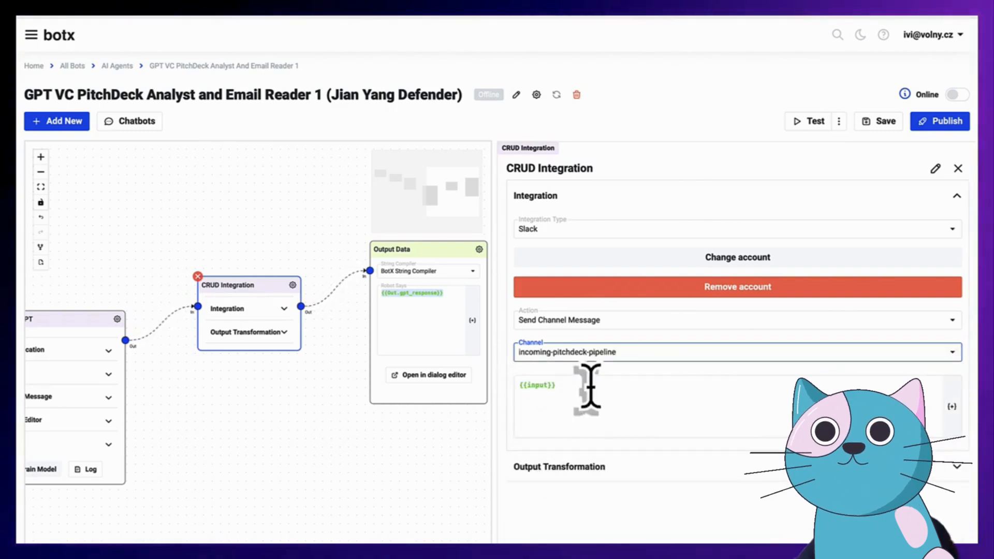
{"action": "left_click", "coordinate": [571, 389]}
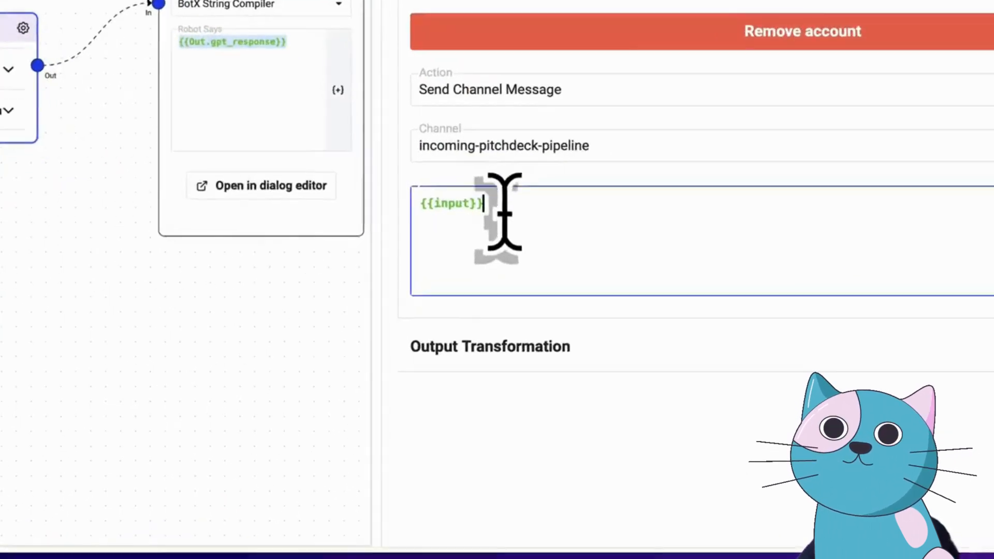
Replace {{input}} with 'Received a new pitchdeck, report is here:' followed by the {{gpt_response}} variable
{"action": "left_click_drag", "start_coordinate": [505, 212], "coordinate": [421, 204]}
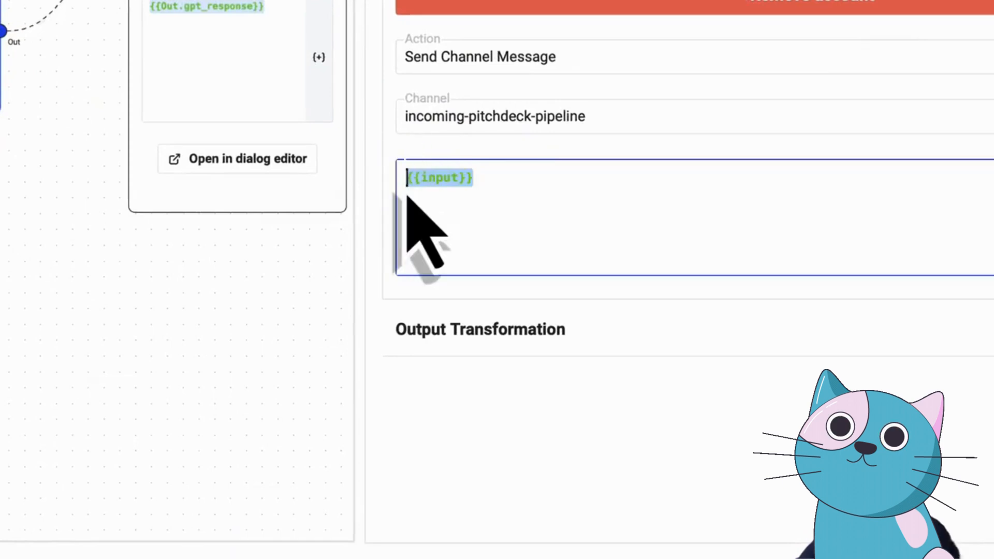
{"action": "key", "text": "BackSpace"}
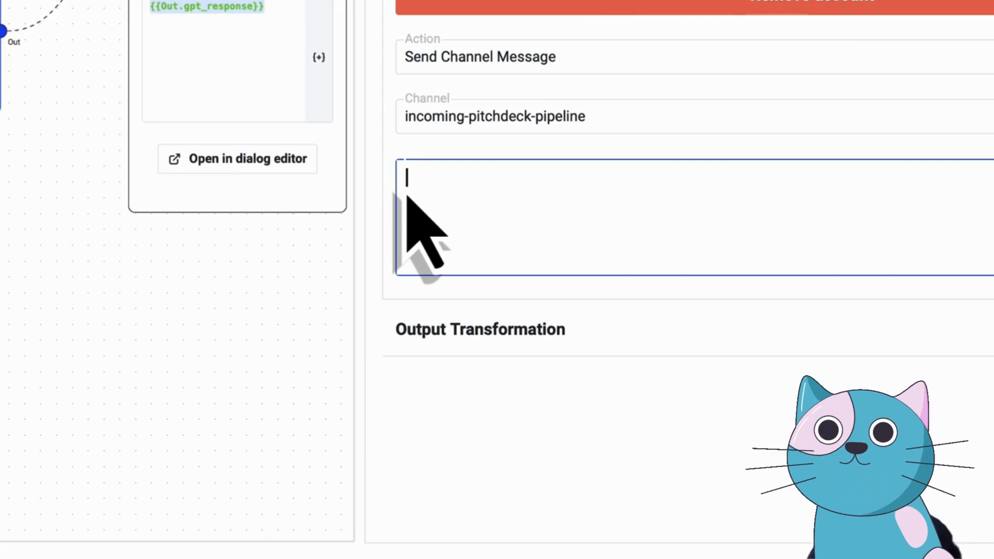
{"action": "type", "text": "ved a new pitch "}
{"action": "type", "text": "eck, report is here:"}
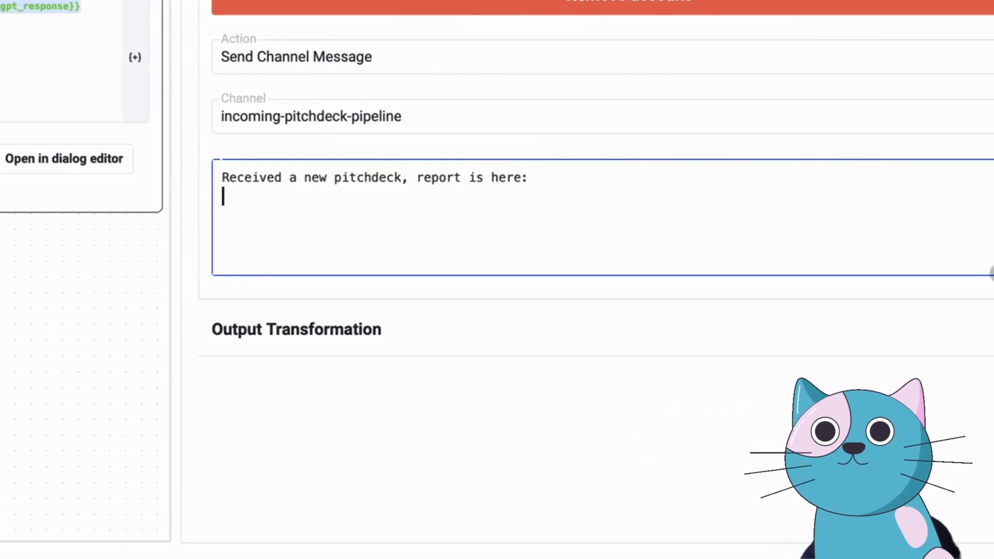
{"action": "left_click", "coordinate": [945, 216]}
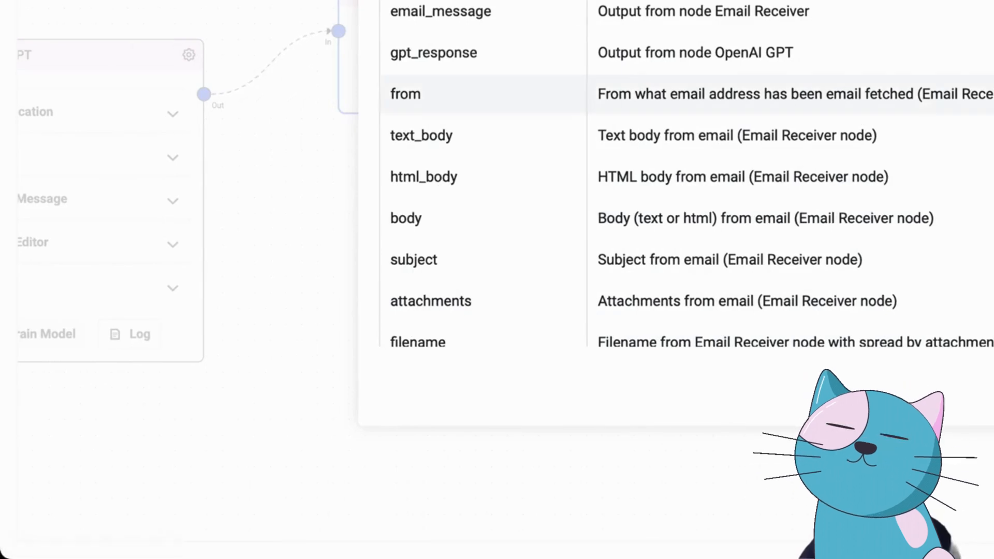
{"action": "scroll", "coordinate": [487, 93], "scroll_direction": "down", "scroll_amount": 3}
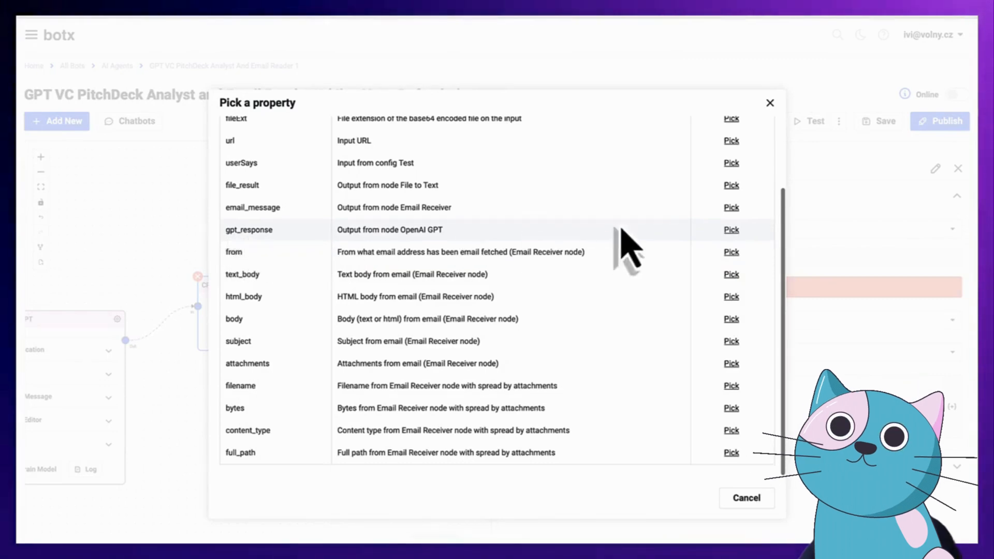
{"action": "left_click", "coordinate": [731, 230]}
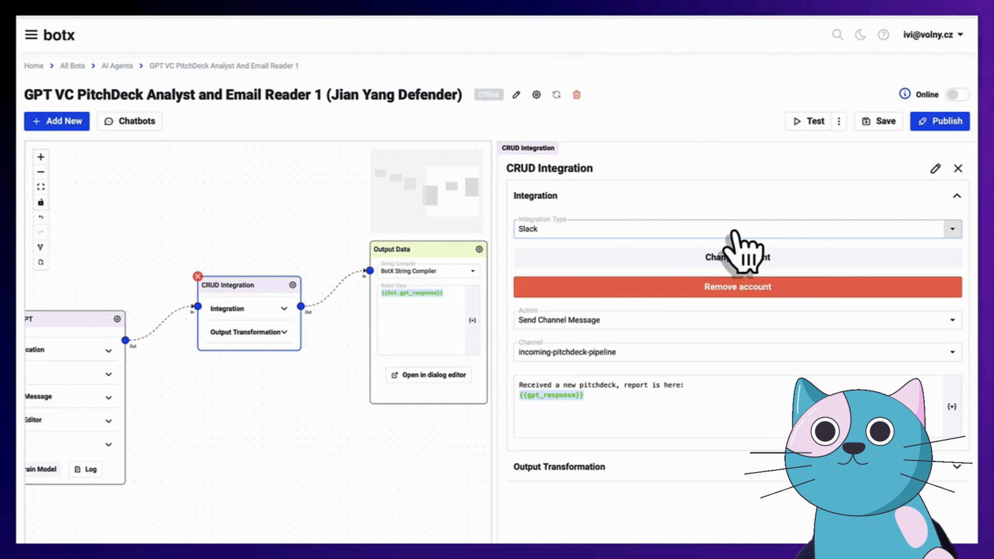
Add a blank line before the report and insert the {{subject}} variable into the Slack message
{"action": "left_click", "coordinate": [710, 390]}
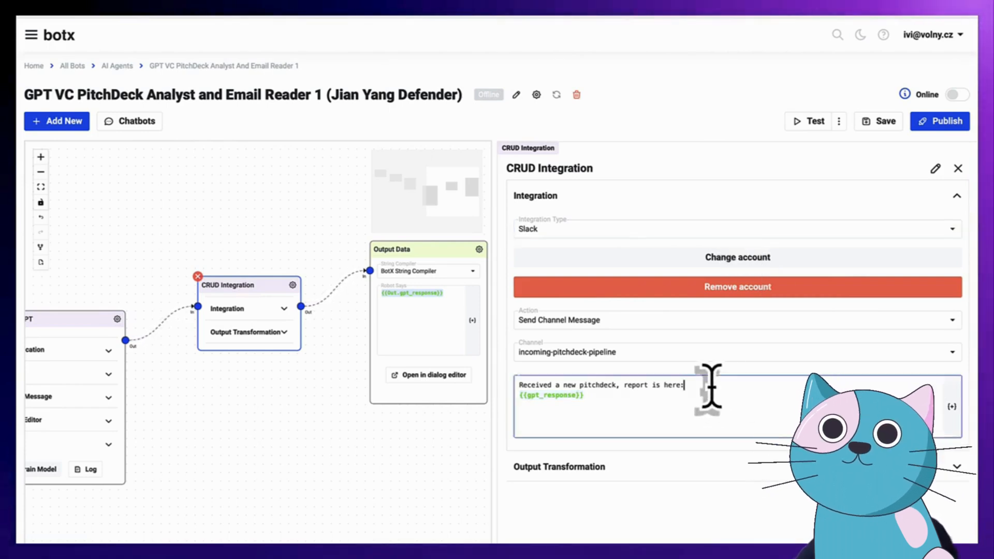
{"action": "key", "text": "Return"}
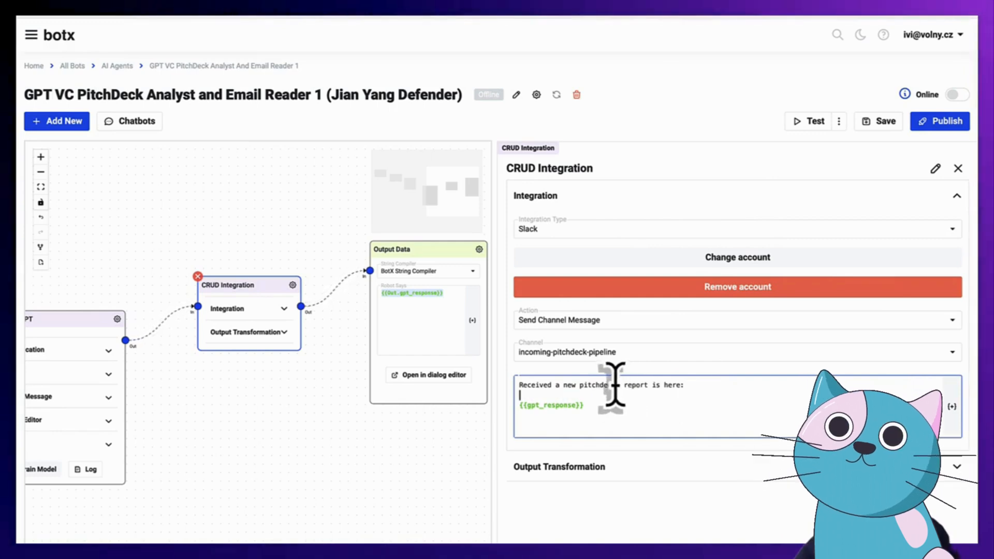
{"action": "left_click", "coordinate": [615, 384]}
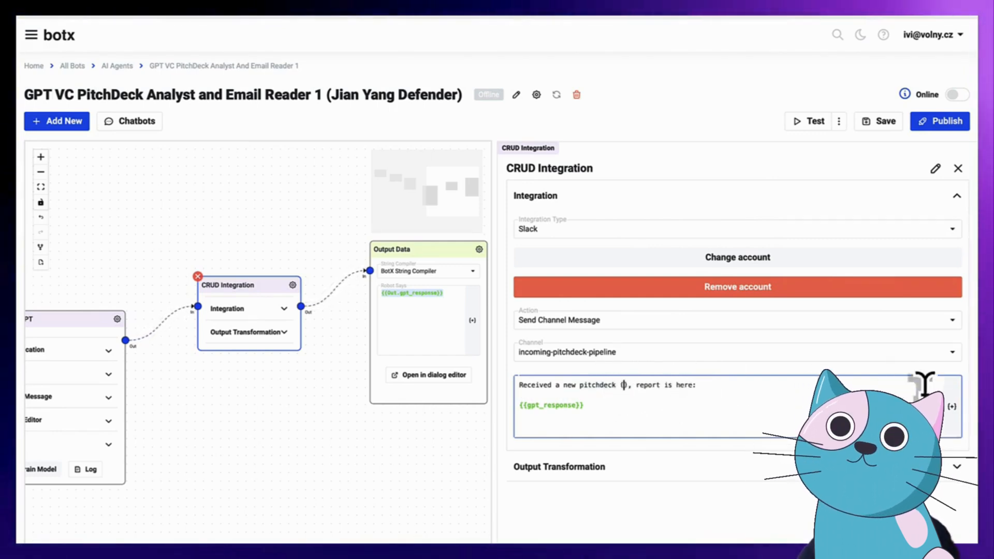
{"action": "left_click", "coordinate": [951, 407]}
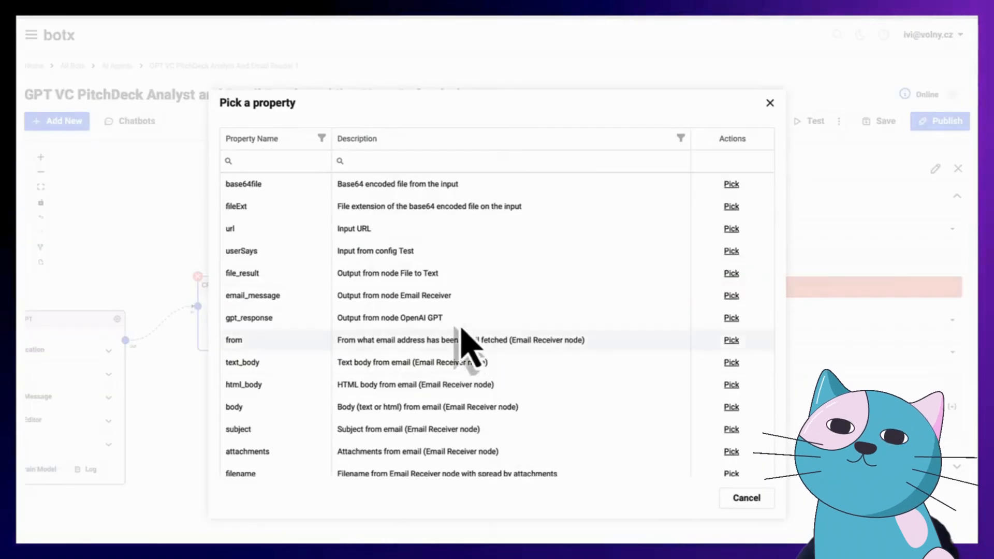
{"action": "scroll", "coordinate": [463, 328], "scroll_direction": "down", "scroll_amount": 2}
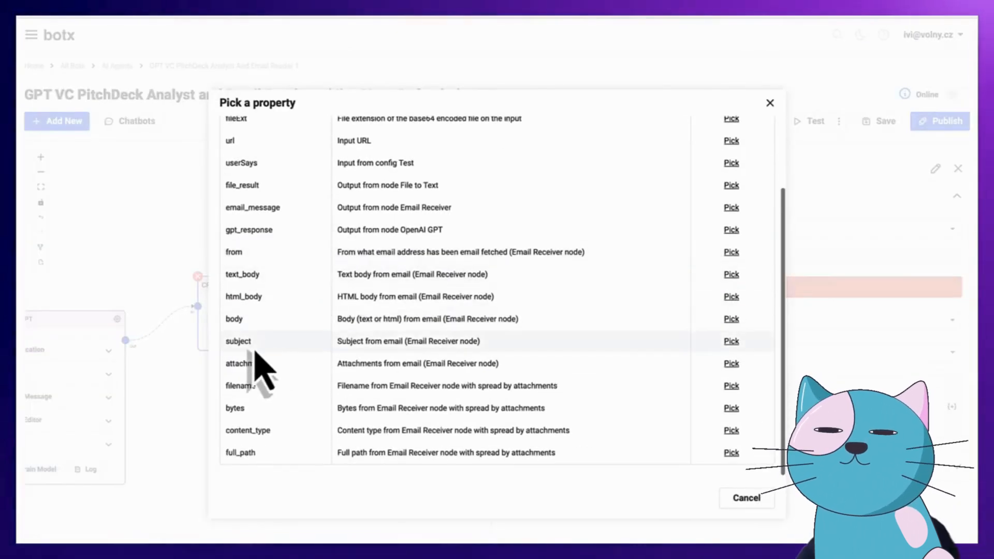
{"action": "left_click", "coordinate": [731, 341]}
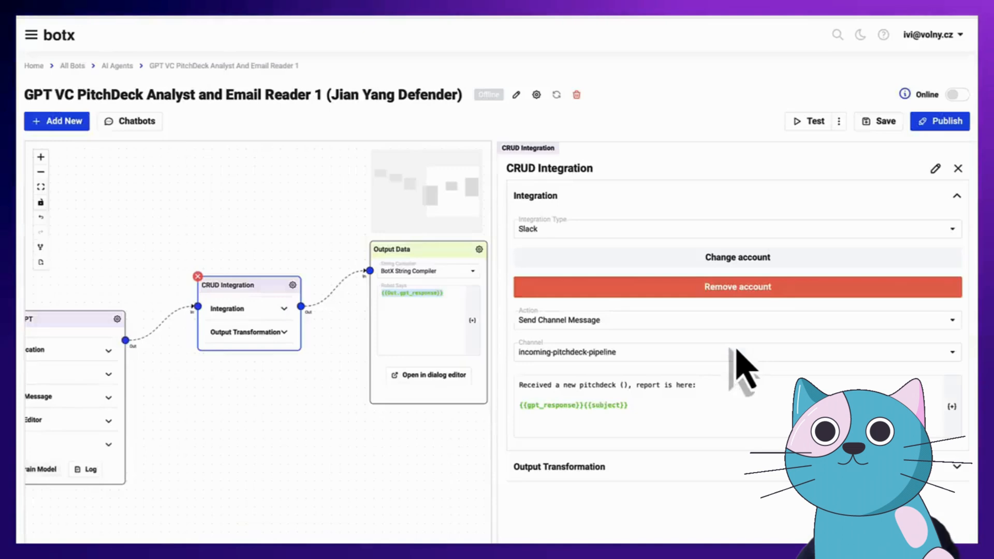
Move {{subject}} into the parentheses after 'pitchdeck' and save the agent
{"action": "left_click_drag", "start_coordinate": [609, 403], "coordinate": [646, 403]}
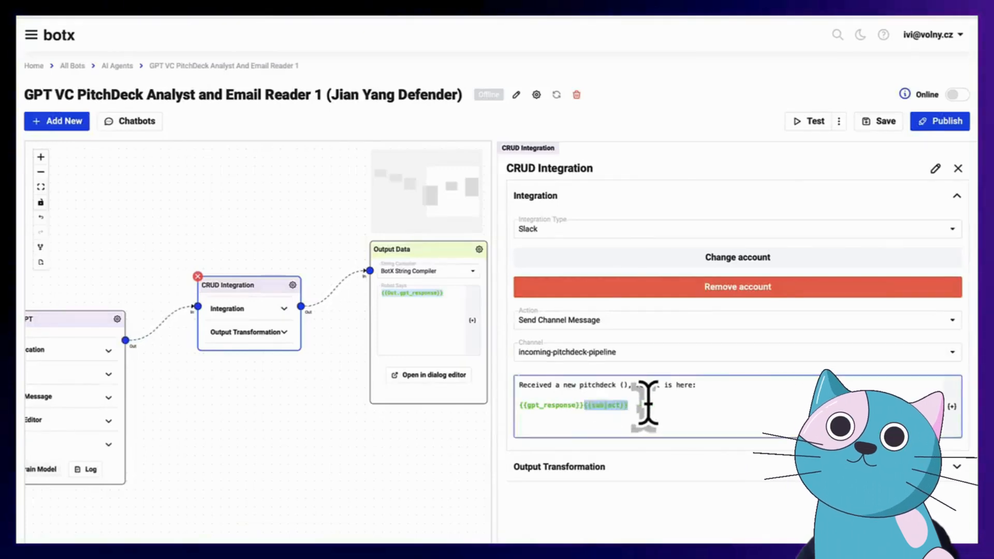
{"action": "key", "text": "super+x"}
{"action": "left_click", "coordinate": [623, 384]}
{"action": "key", "text": "super+v"}
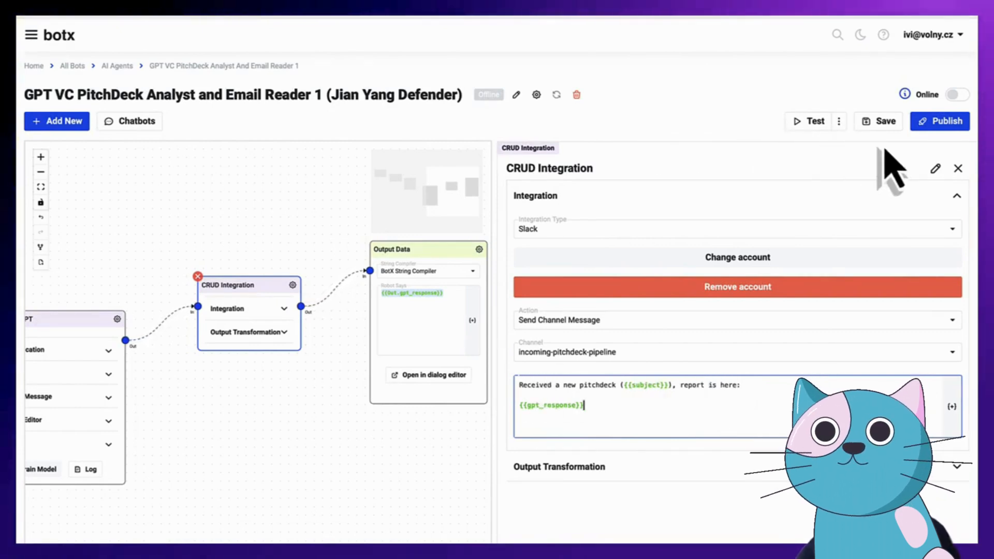
{"action": "left_click", "coordinate": [886, 126]}
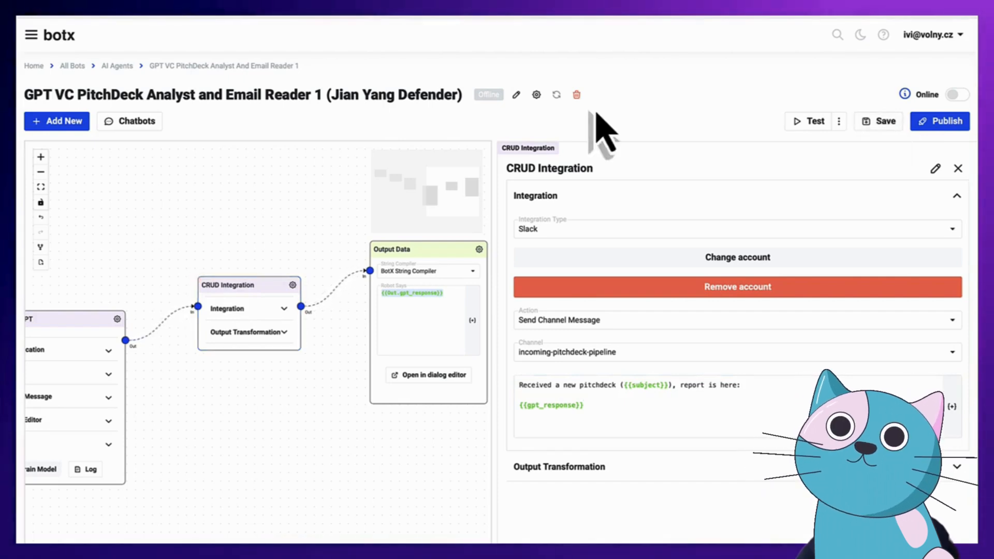
{"action": "left_click", "coordinate": [536, 95]}
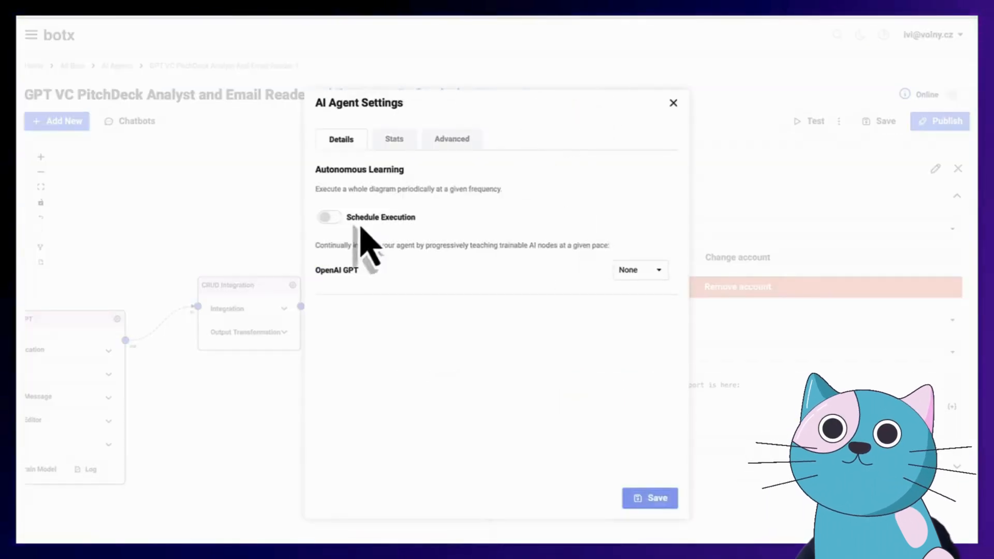
Turn on Schedule Execution with Minute frequency, an interval of every 1 minute, and save the settings
{"action": "left_click", "coordinate": [328, 217]}
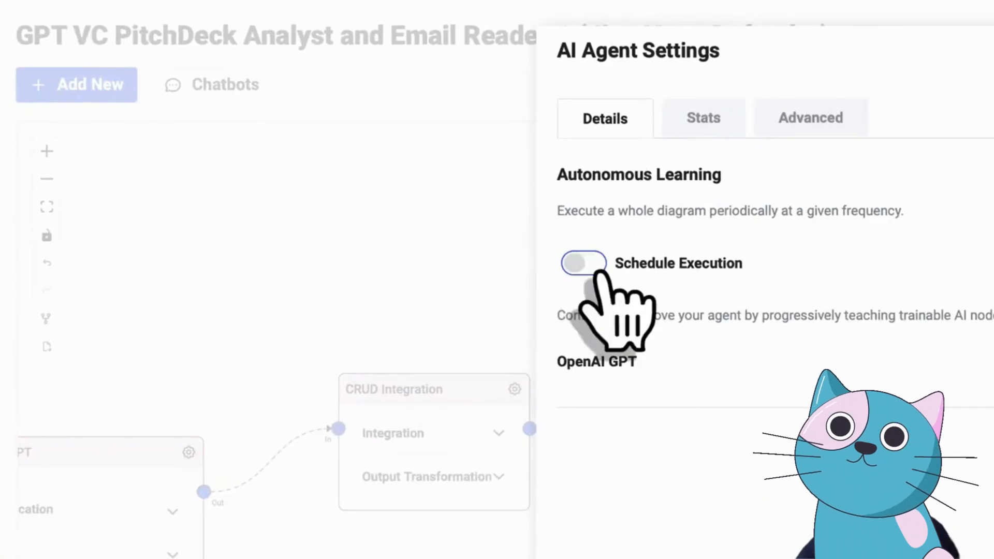
{"action": "left_click", "coordinate": [583, 263]}
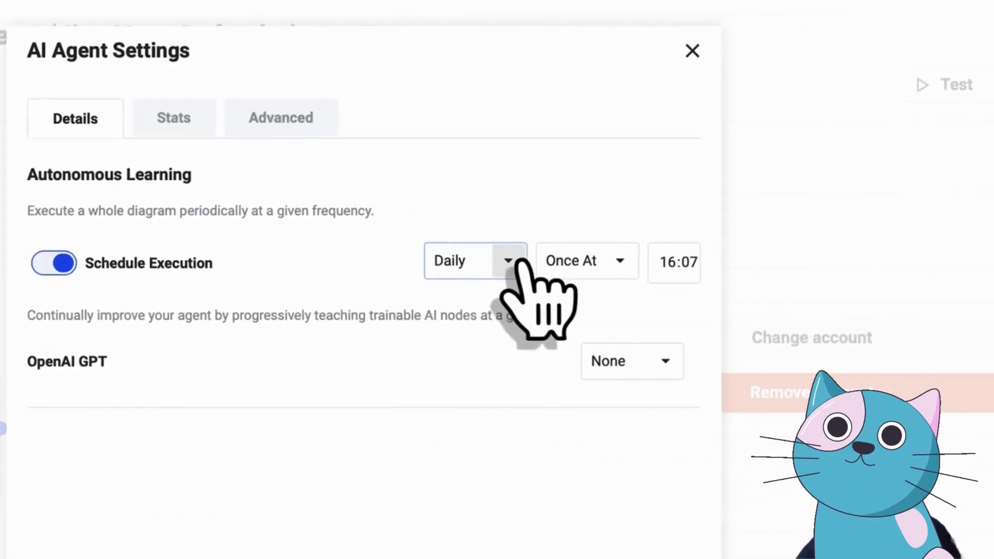
{"action": "left_click", "coordinate": [807, 262]}
{"action": "left_click", "coordinate": [475, 365]}
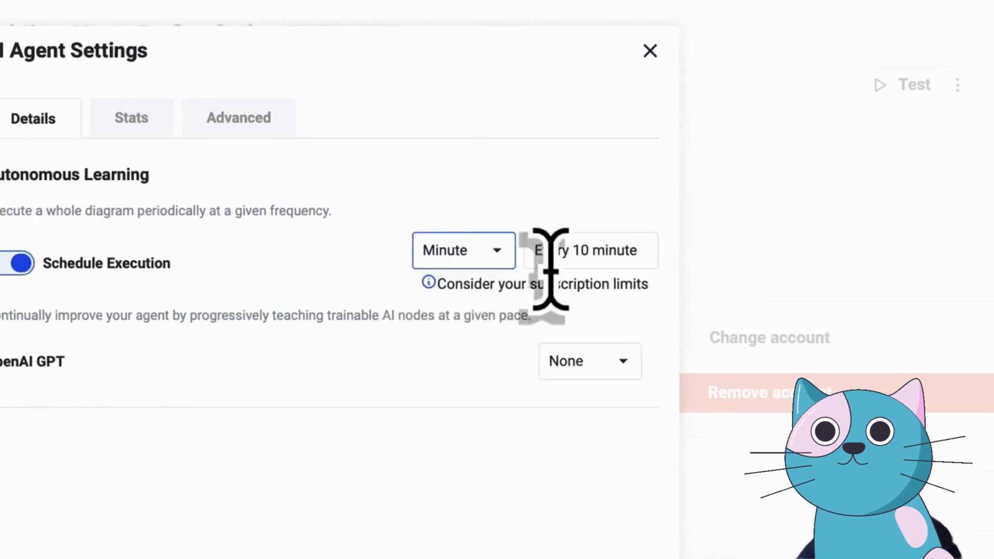
{"action": "left_click", "coordinate": [621, 246]}
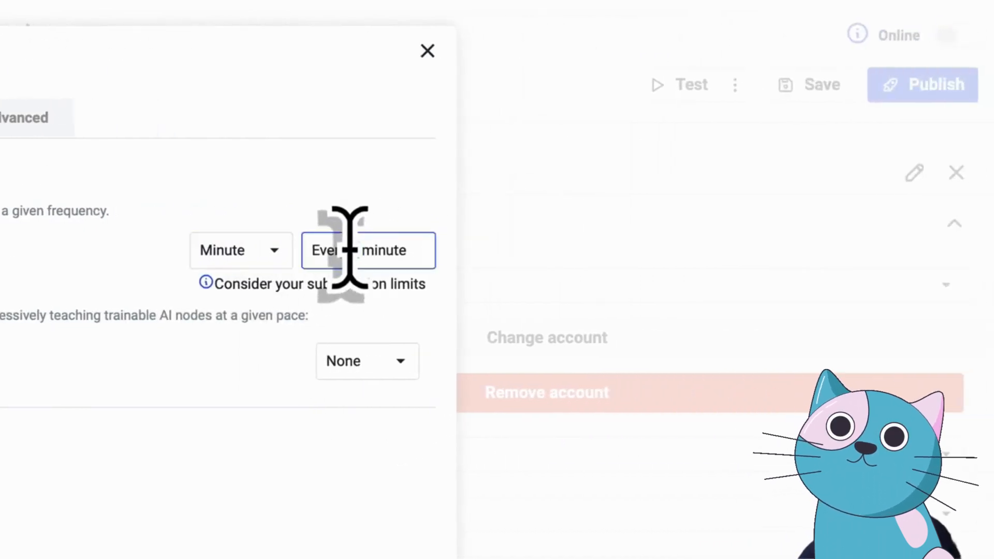
{"action": "key", "text": "BackSpace"}
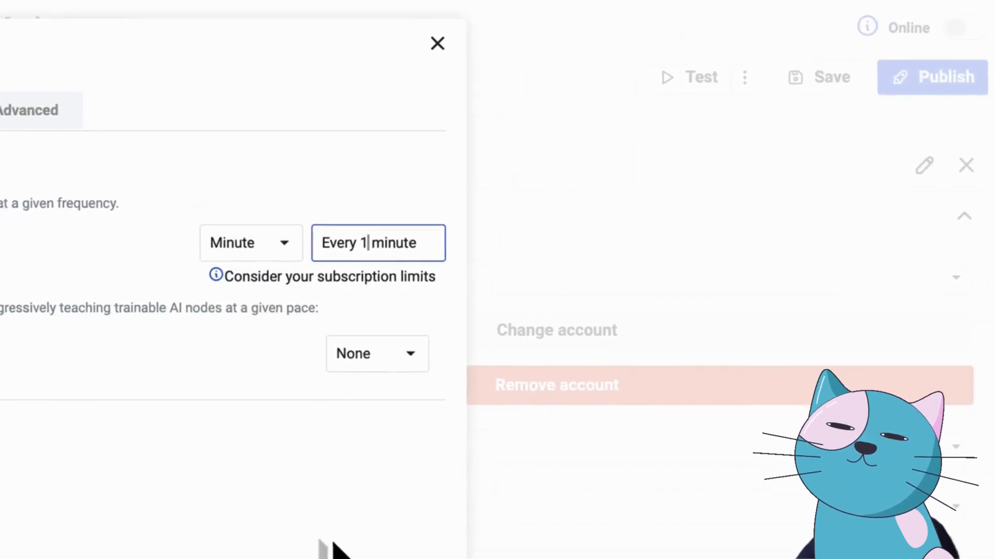
{"action": "left_click", "coordinate": [337, 105]}
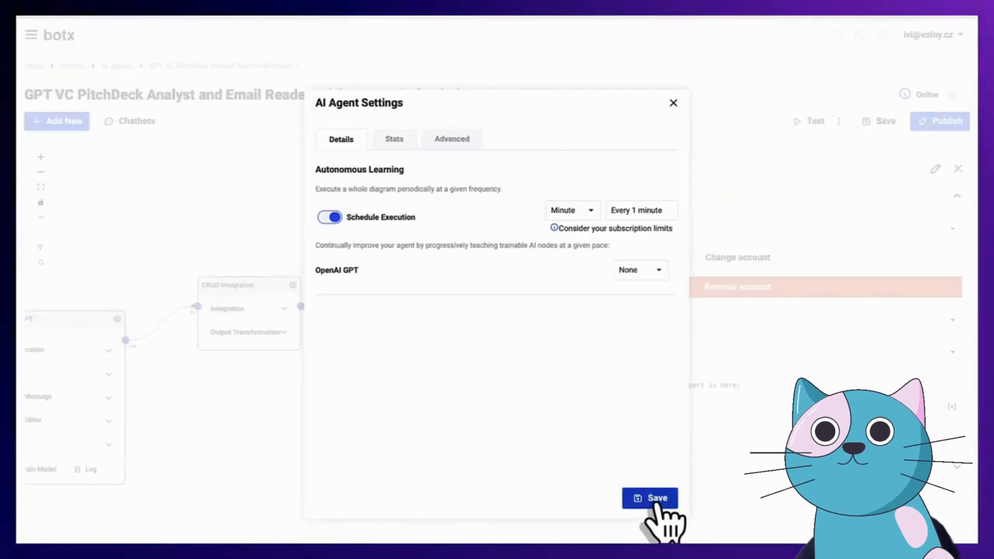
{"action": "left_click_drag", "start_coordinate": [599, 459], "coordinate": [551, 282]}
{"action": "left_click", "coordinate": [536, 340]}
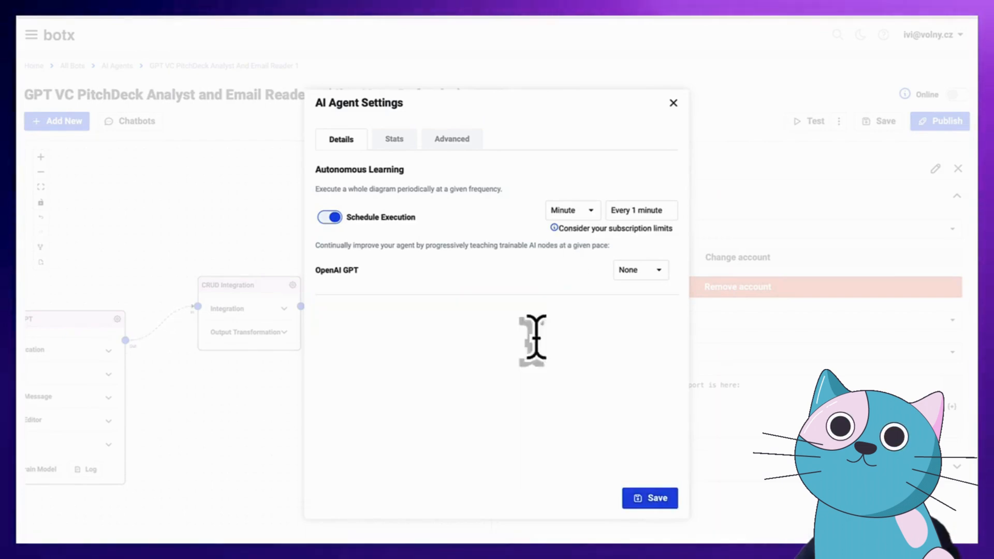
{"action": "left_click", "coordinate": [589, 212]}
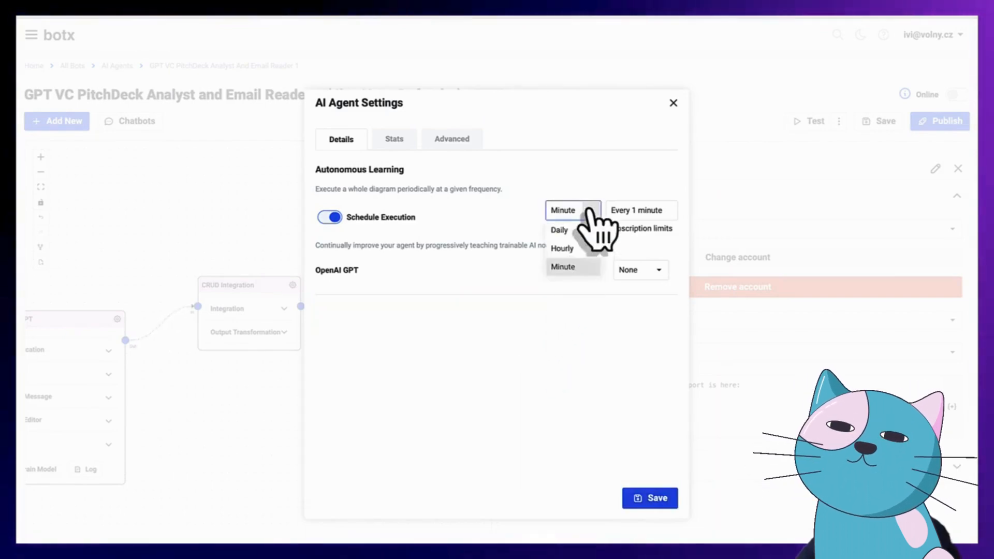
{"action": "left_click", "coordinate": [586, 382]}
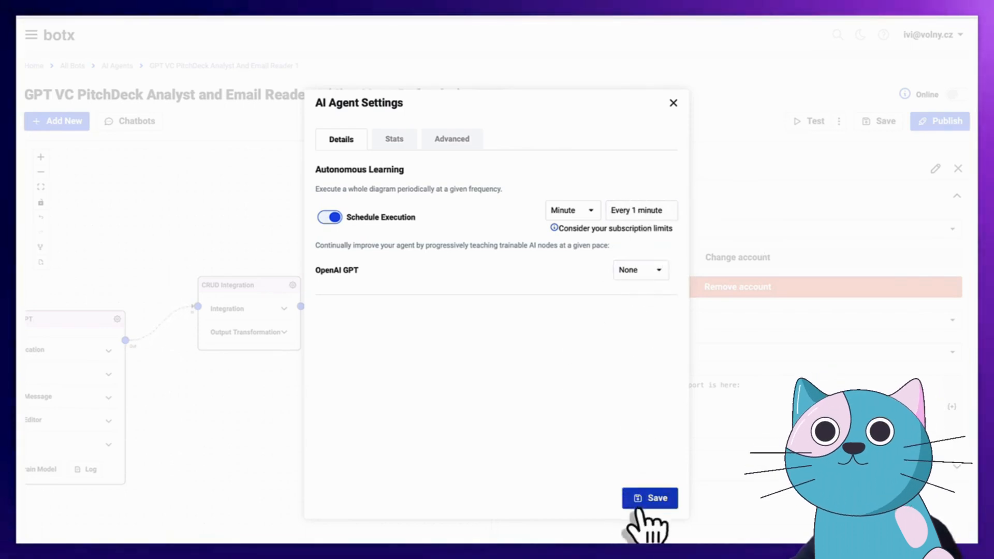
{"action": "left_click", "coordinate": [653, 499]}
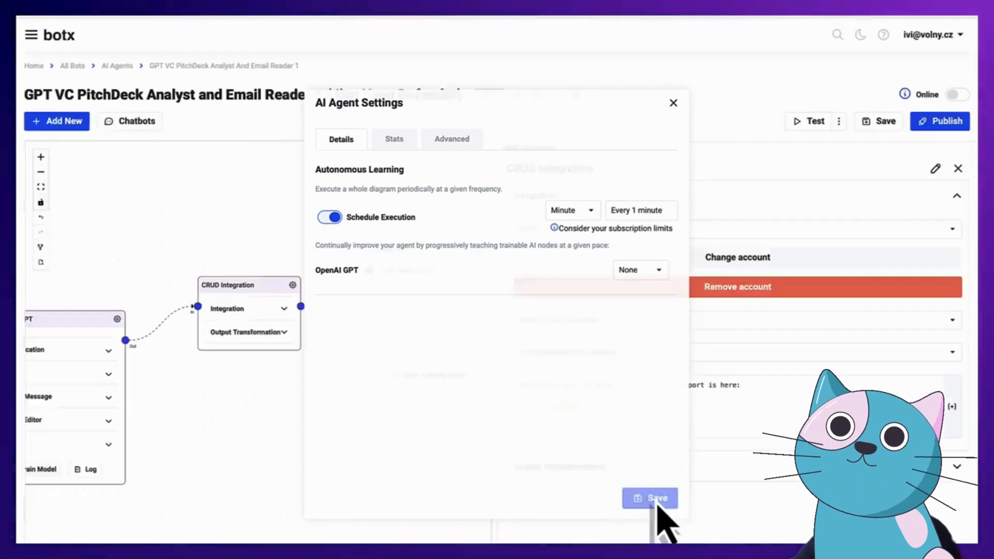
Save the pitch-deck analyst flow and switch the agent Online so it shows Idle
{"action": "left_click", "coordinate": [884, 124]}
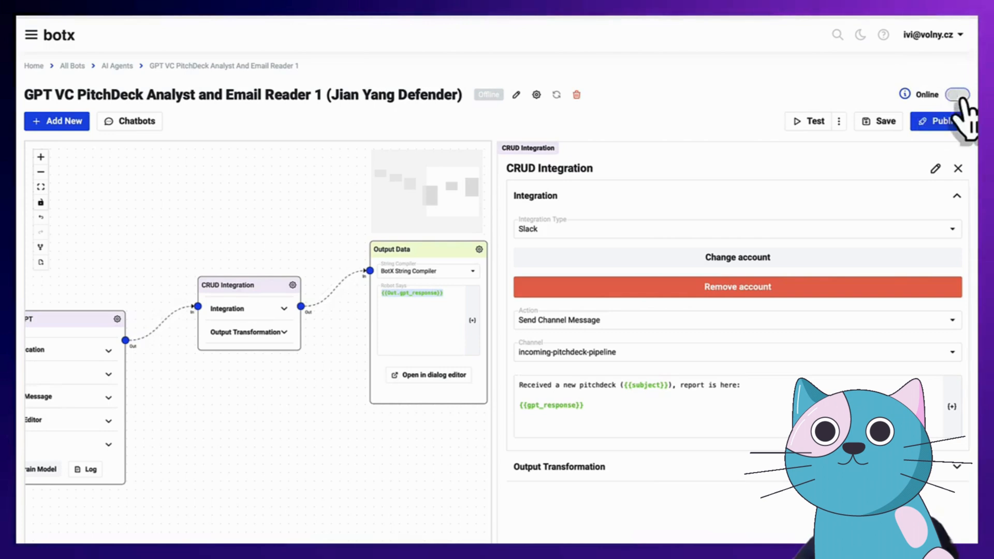
{"action": "left_click", "coordinate": [956, 95]}
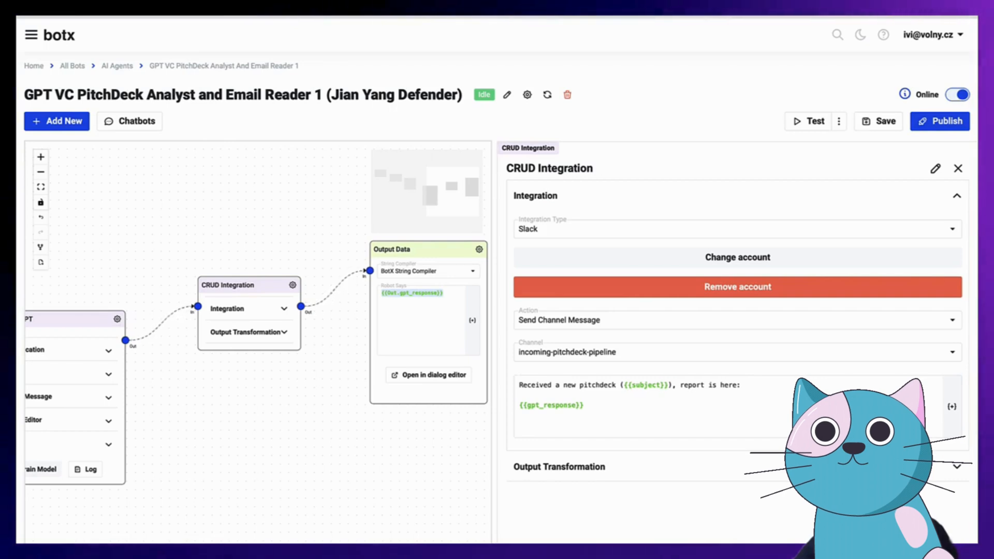
{"action": "left_click_drag", "start_coordinate": [991, 46], "coordinate": [756, 16]}
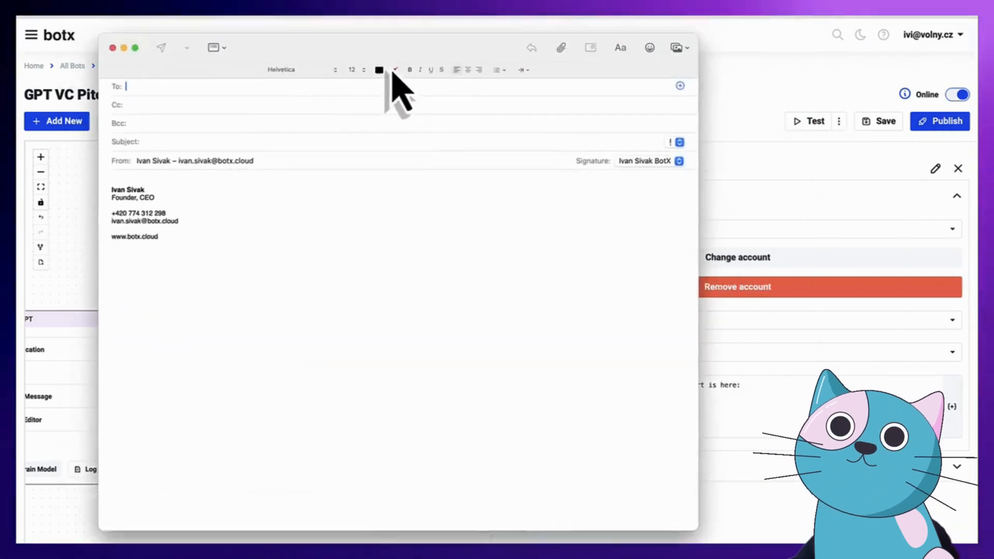
Send an email titled 'test for slack' to the botx no-reply address with the pitch-deck .pptx attached
{"action": "left_click_drag", "start_coordinate": [392, 66], "coordinate": [409, 78]}
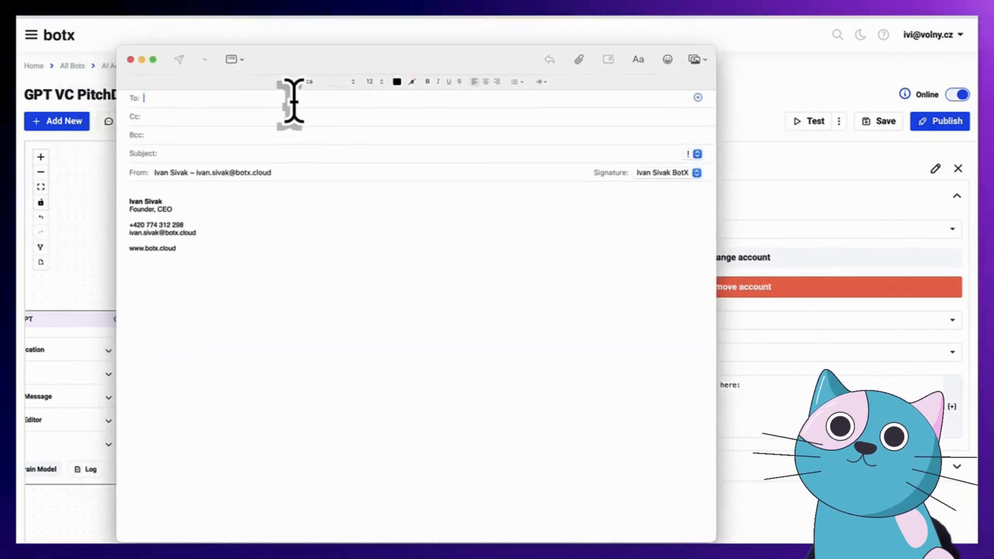
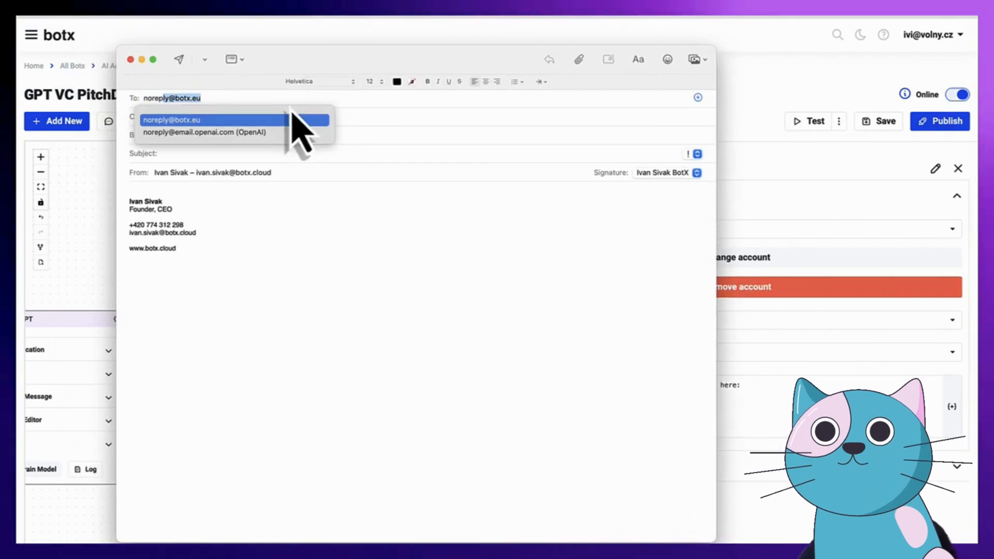
{"action": "left_click", "coordinate": [205, 122]}
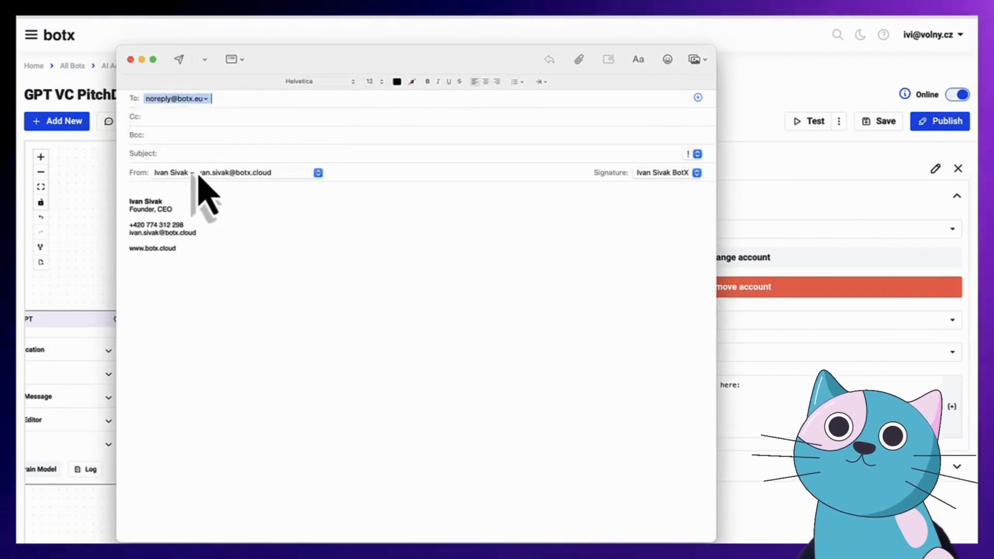
{"action": "type", "text": "test for sla"}
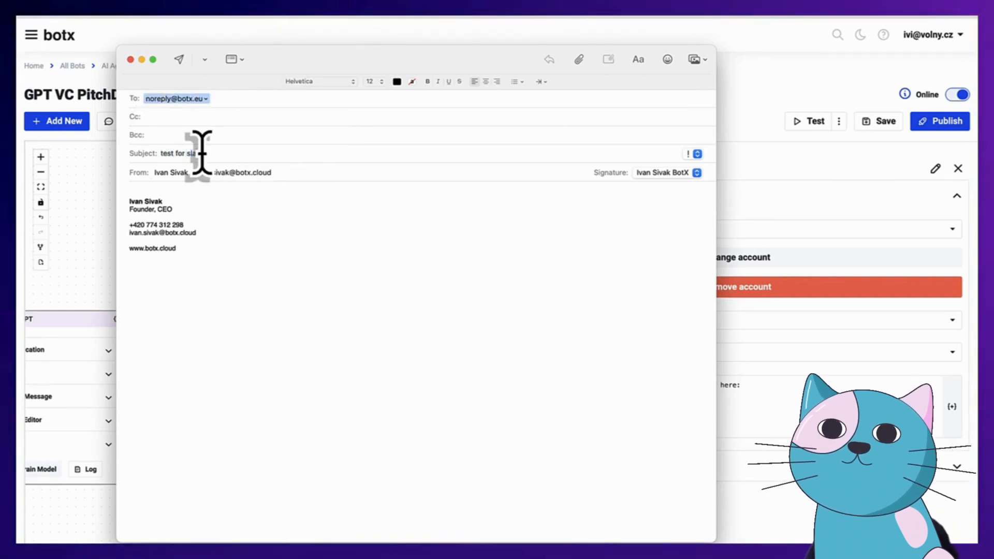
{"action": "left_click", "coordinate": [166, 194]}
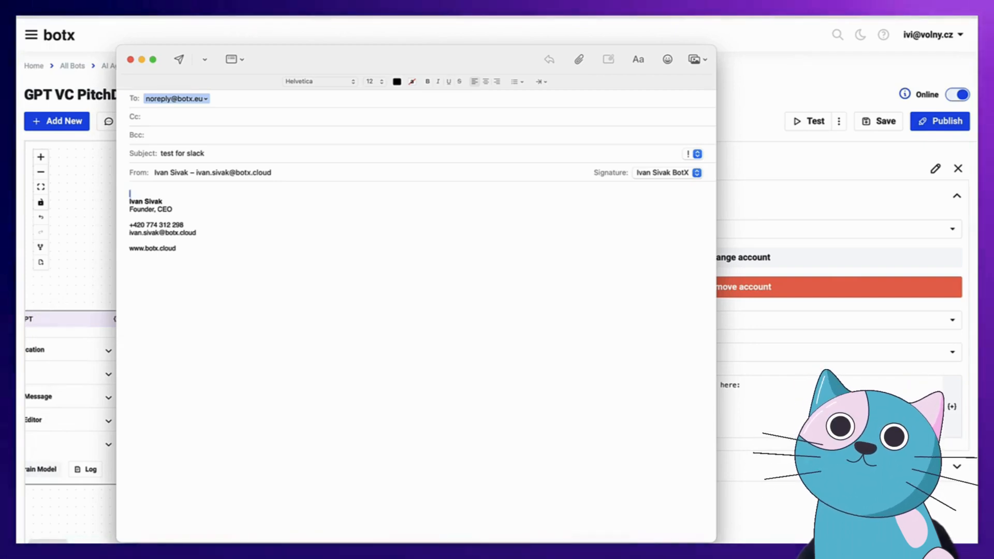
{"action": "left_click", "coordinate": [49, 552]}
{"action": "left_click_drag", "start_coordinate": [392, 190], "coordinate": [202, 273]}
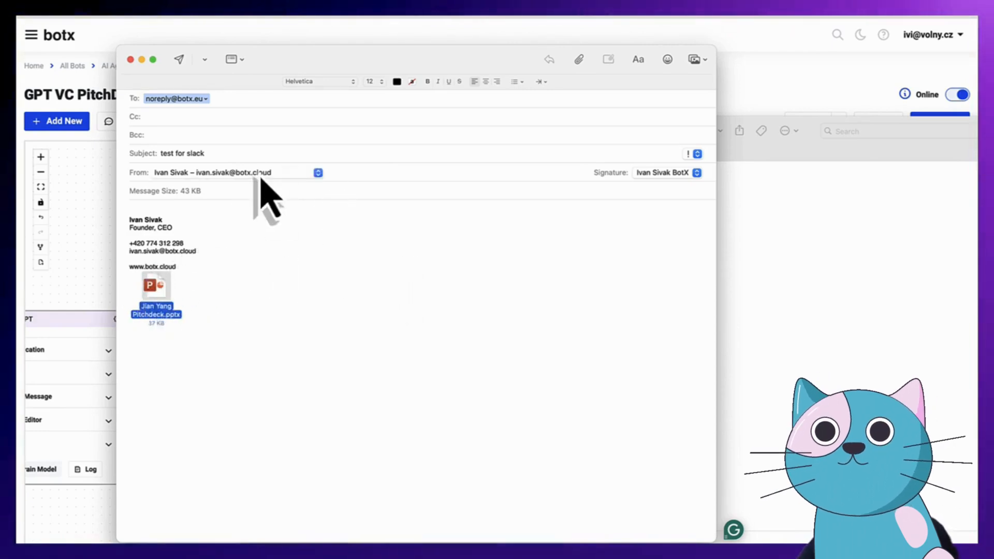
{"action": "left_click", "coordinate": [183, 63]}
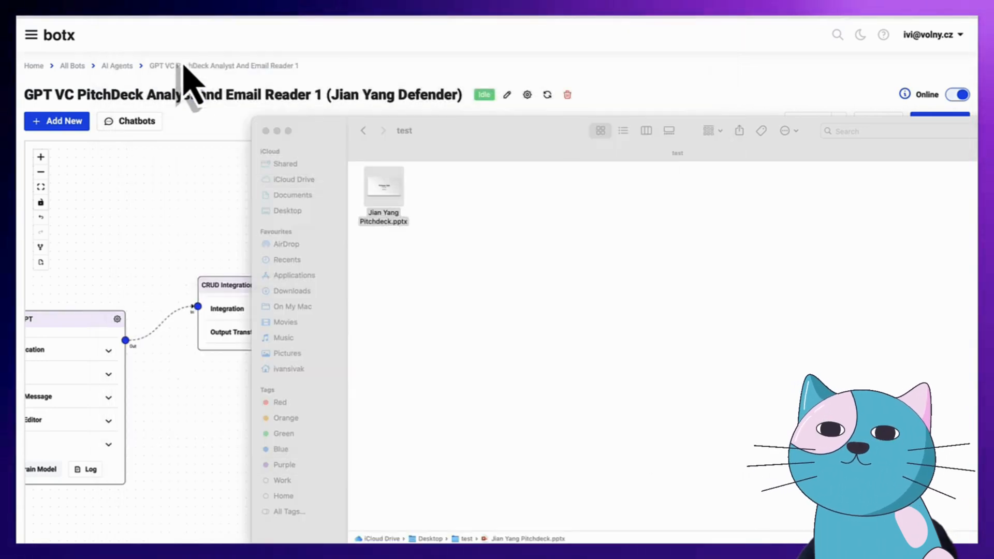
Bring the botx editor window back to the front
{"action": "left_click", "coordinate": [694, 80]}
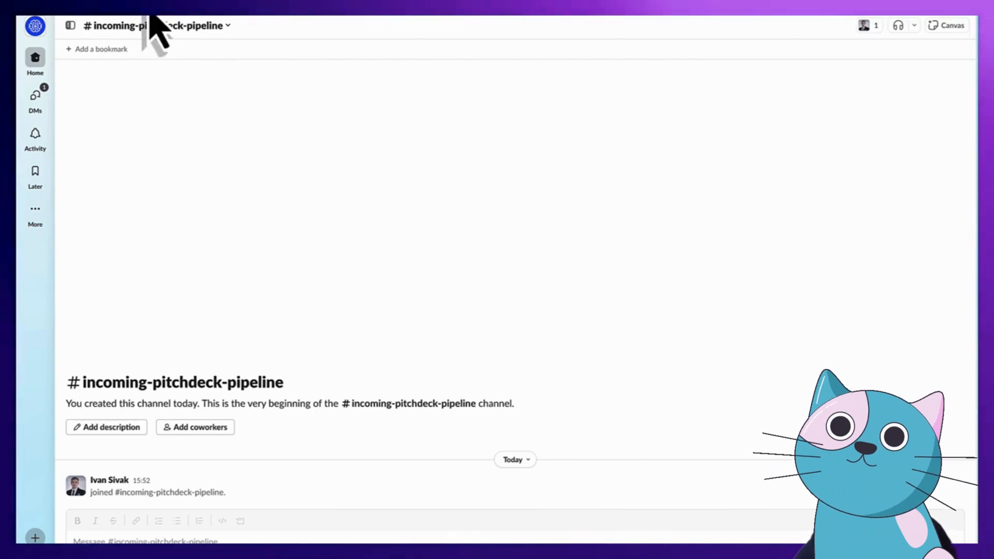
Read the botx report in Slack, highlight subject 'test for slack' and the 2/10 score, then return to botx
{"action": "left_click_drag", "start_coordinate": [297, 23], "coordinate": [148, 13]}
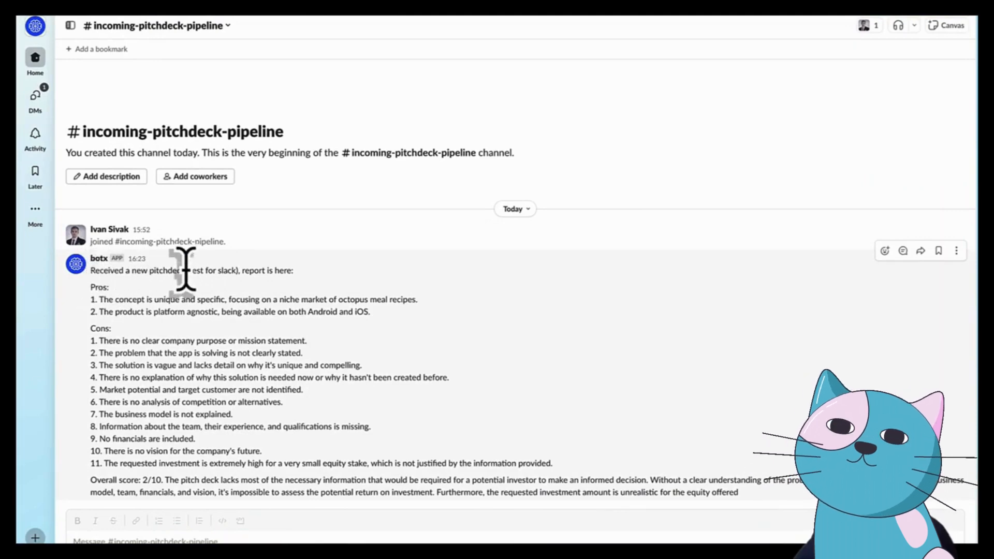
{"action": "left_click_drag", "start_coordinate": [189, 270], "coordinate": [235, 269]}
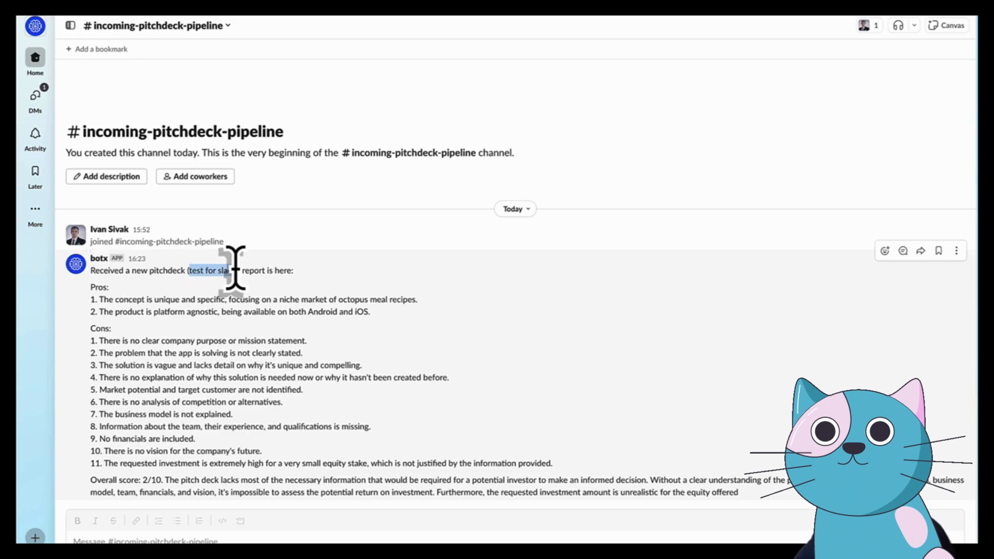
{"action": "left_click_drag", "start_coordinate": [236, 269], "coordinate": [238, 269]}
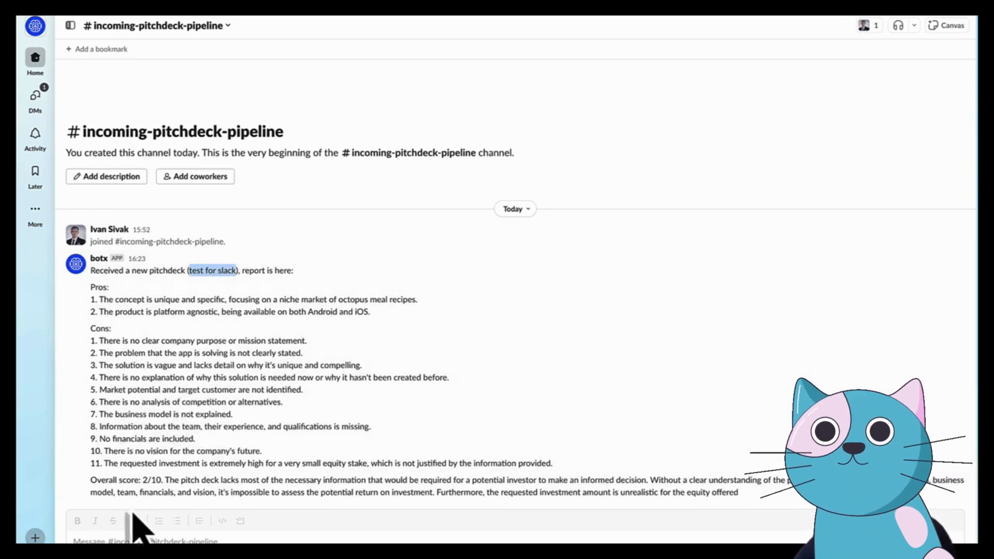
{"action": "left_click_drag", "start_coordinate": [144, 480], "coordinate": [162, 478]}
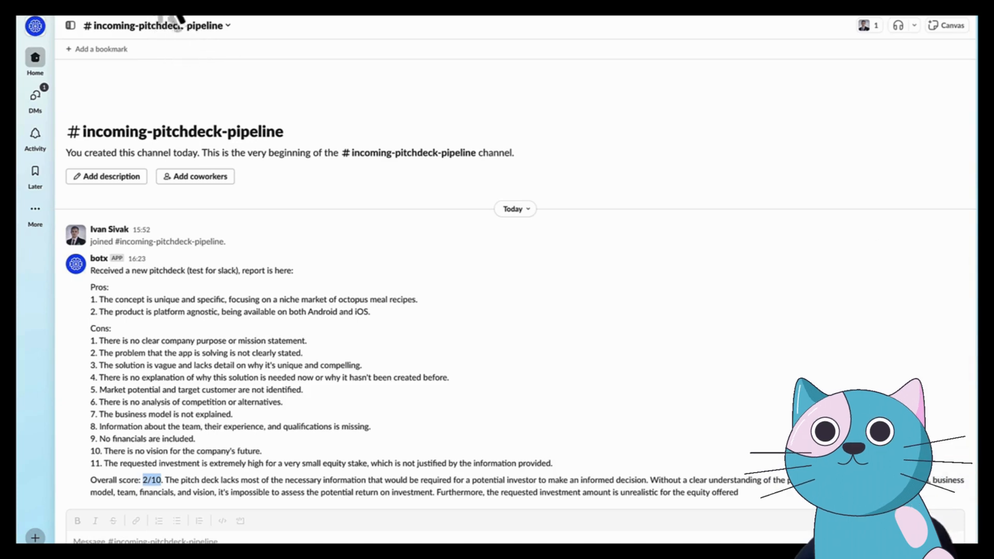
{"action": "left_click_drag", "start_coordinate": [455, 19], "coordinate": [352, 15]}
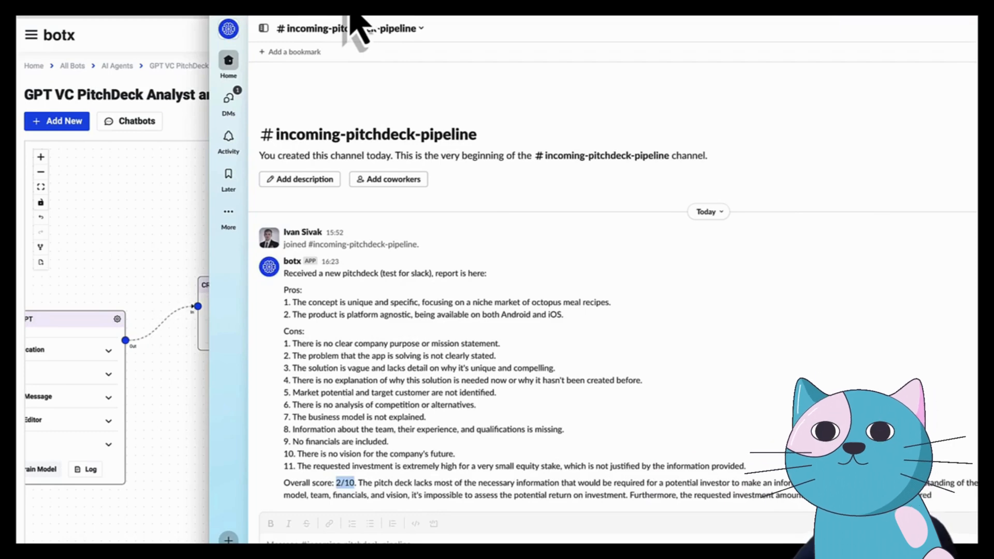
{"action": "left_click_drag", "start_coordinate": [352, 15], "coordinate": [533, 20]}
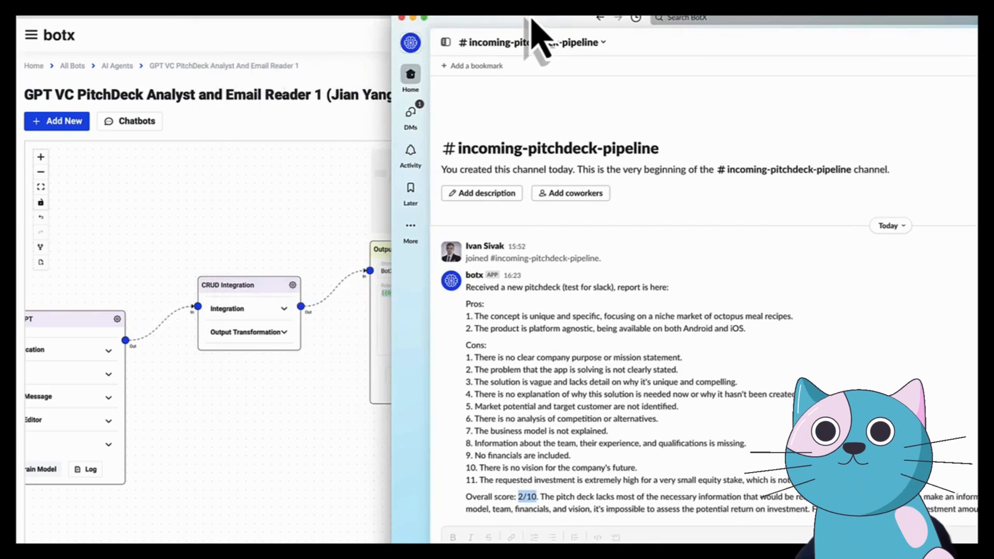
{"action": "left_click", "coordinate": [229, 137]}
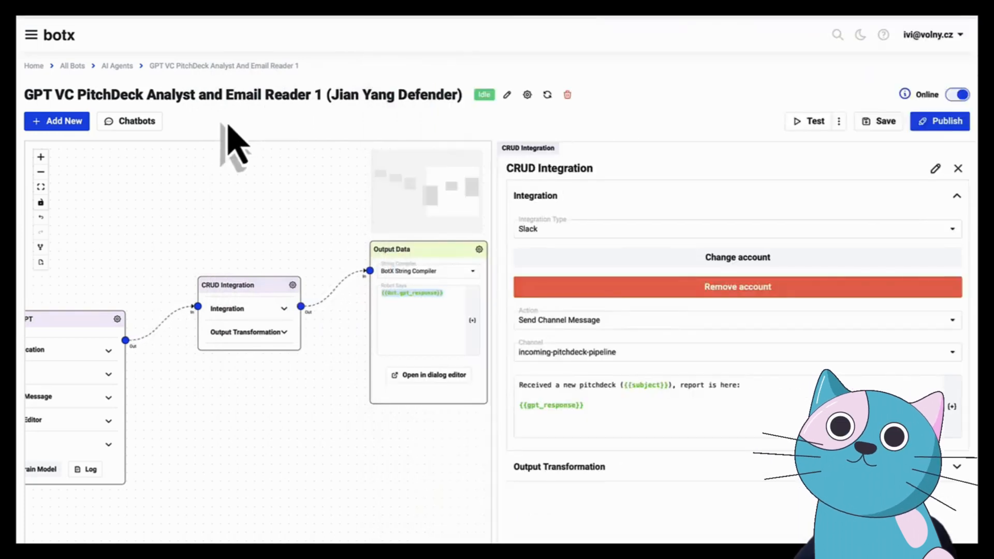
Add a Replicate.com node from Integrations and drop it next to the OpenAI GPT node
{"action": "left_click_drag", "start_coordinate": [229, 311], "coordinate": [295, 233]}
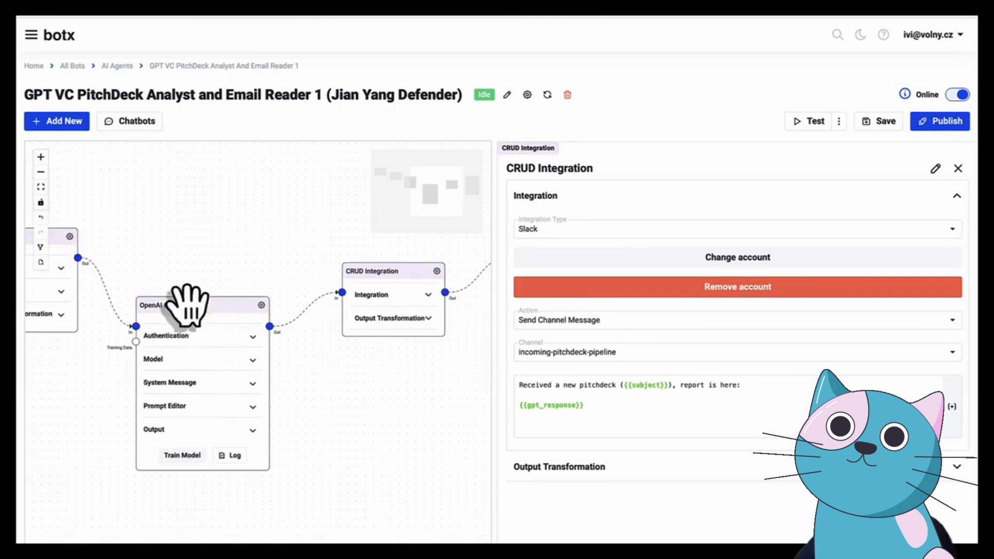
{"action": "left_click", "coordinate": [72, 124]}
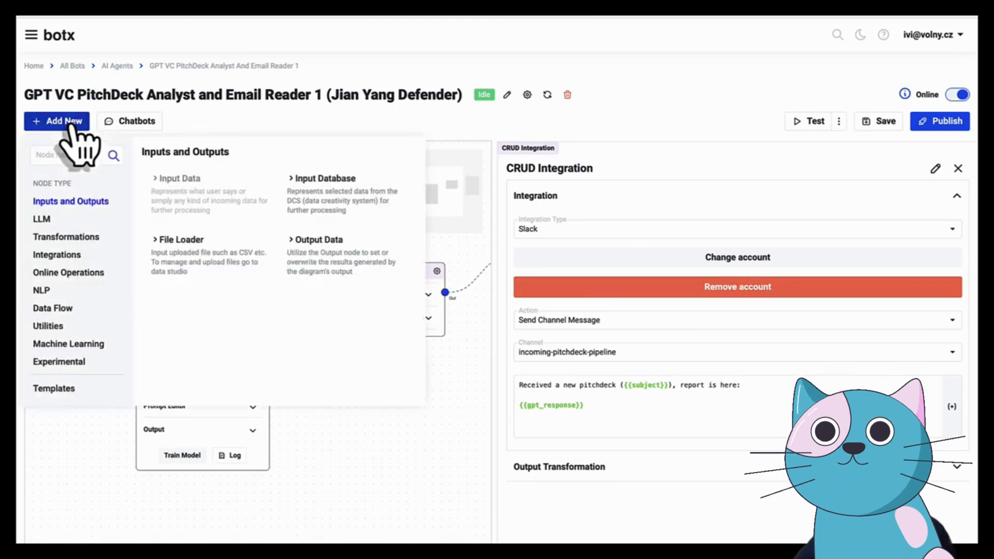
{"action": "left_click", "coordinate": [78, 255]}
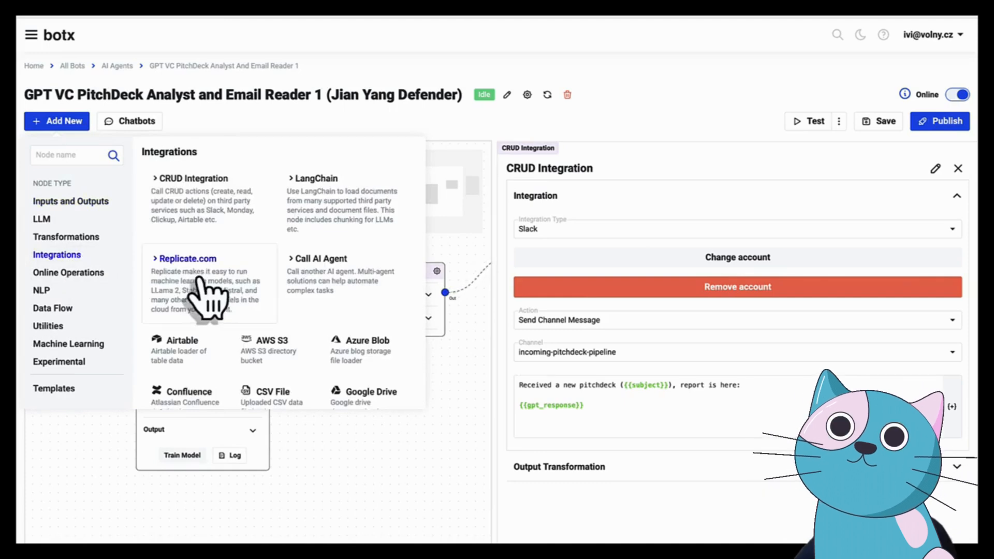
{"action": "left_click", "coordinate": [217, 274]}
{"action": "left_click_drag", "start_coordinate": [216, 195], "coordinate": [394, 360]}
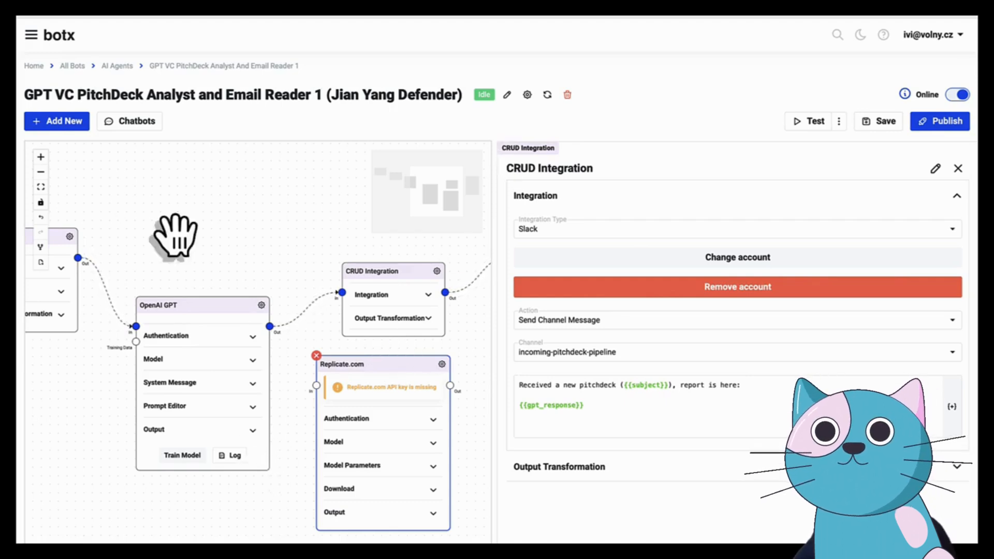
{"action": "left_click_drag", "start_coordinate": [203, 241], "coordinate": [248, 246]}
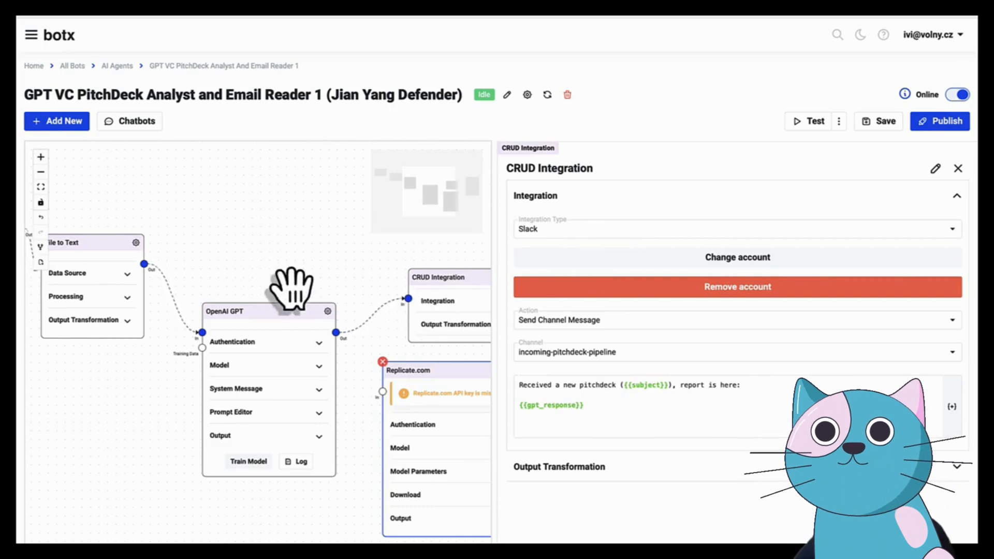
{"action": "left_click_drag", "start_coordinate": [333, 284], "coordinate": [240, 262]}
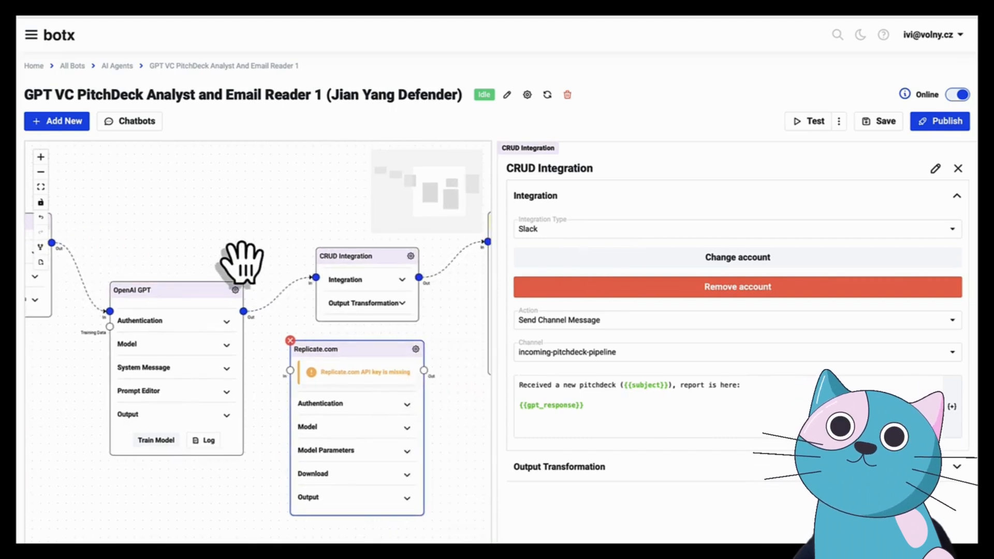